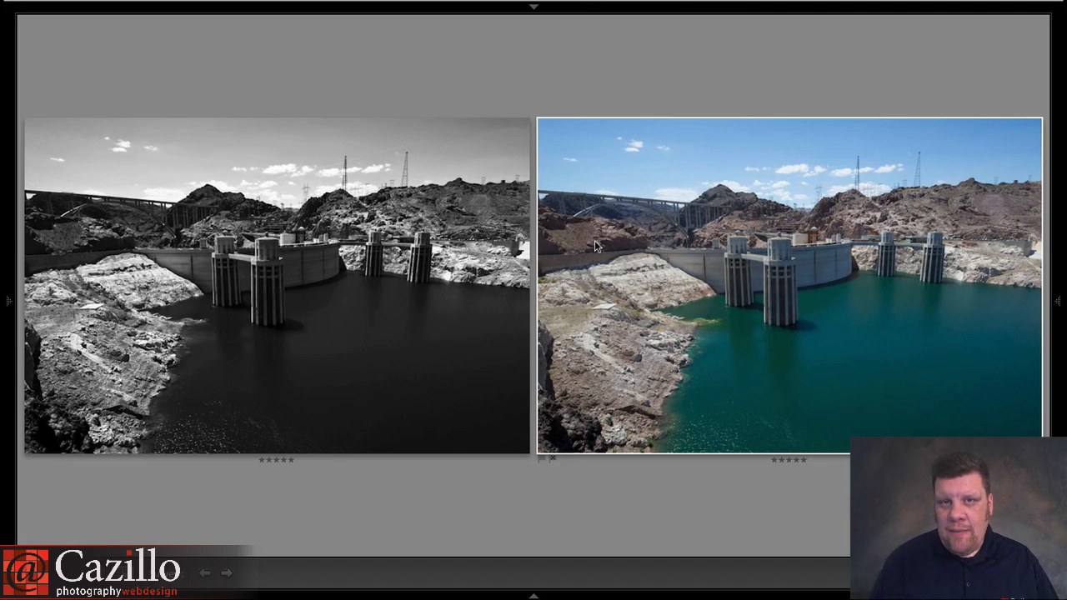
Open the color Copy 3 of 20110727_hooverdam_038.NEF for developing and convert it to Black & White
double_click(442, 249)
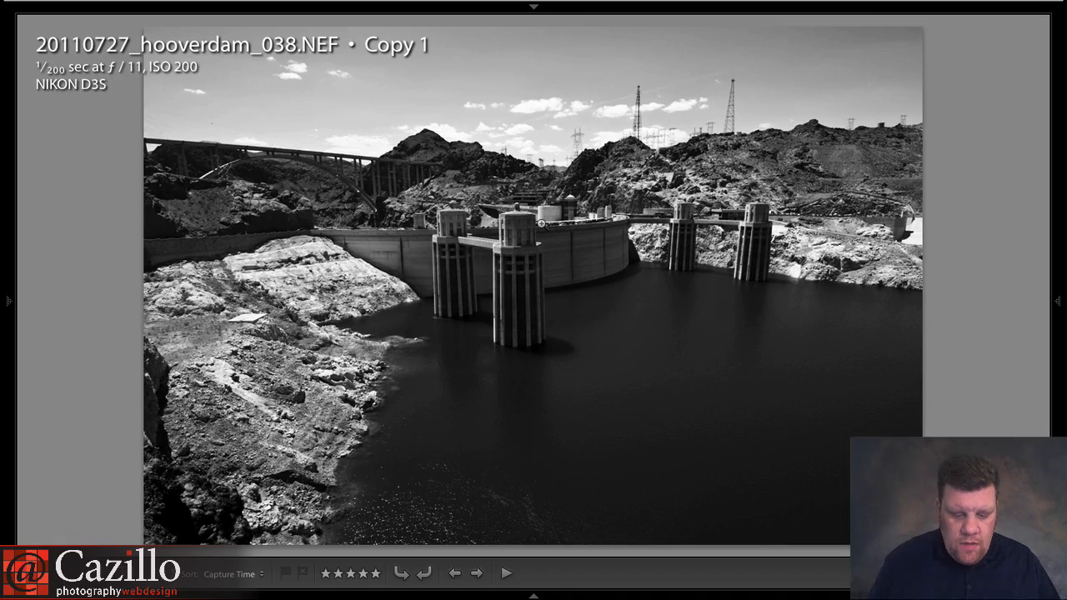
key(g)
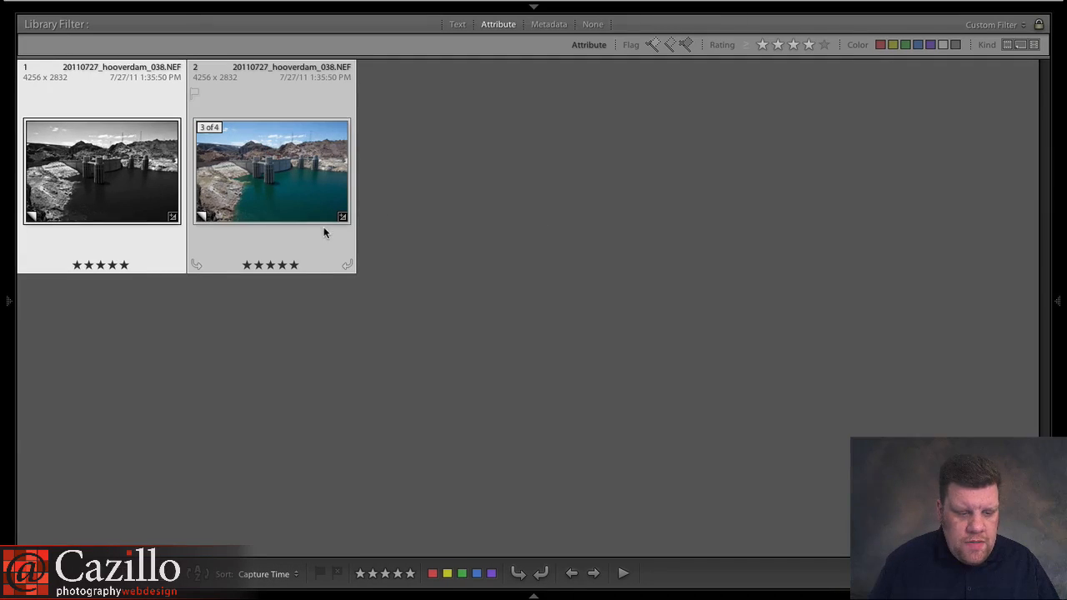
double_click(141, 183)
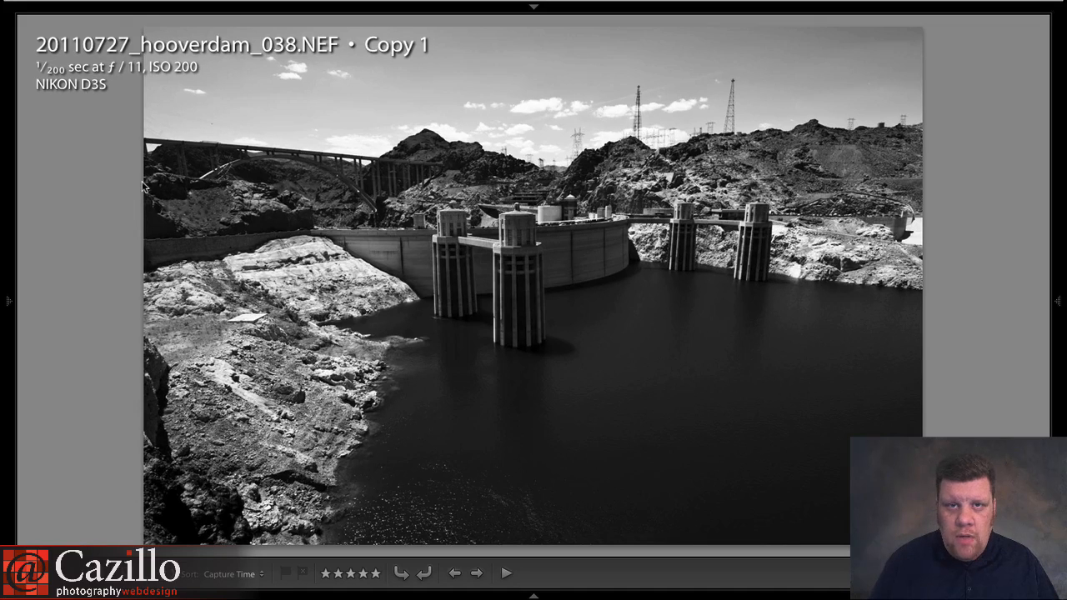
key(Right)
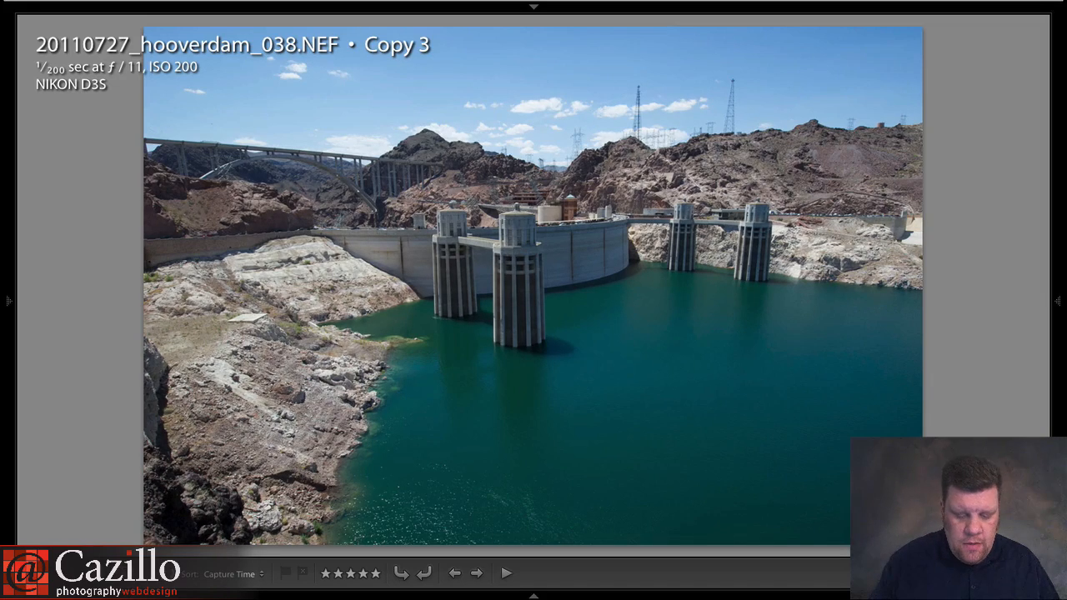
key(Tab)
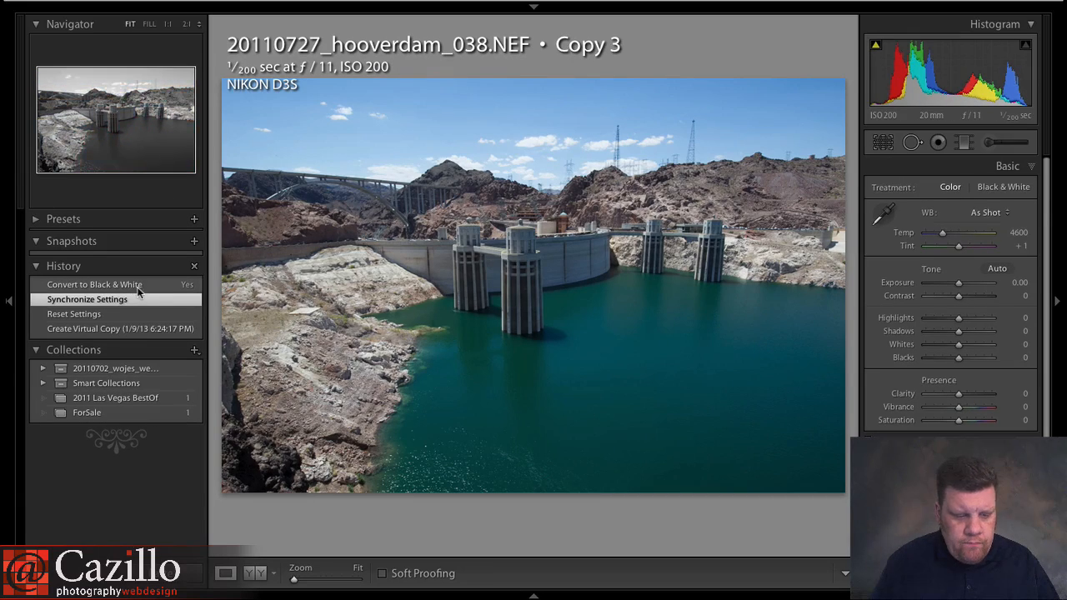
click(1005, 189)
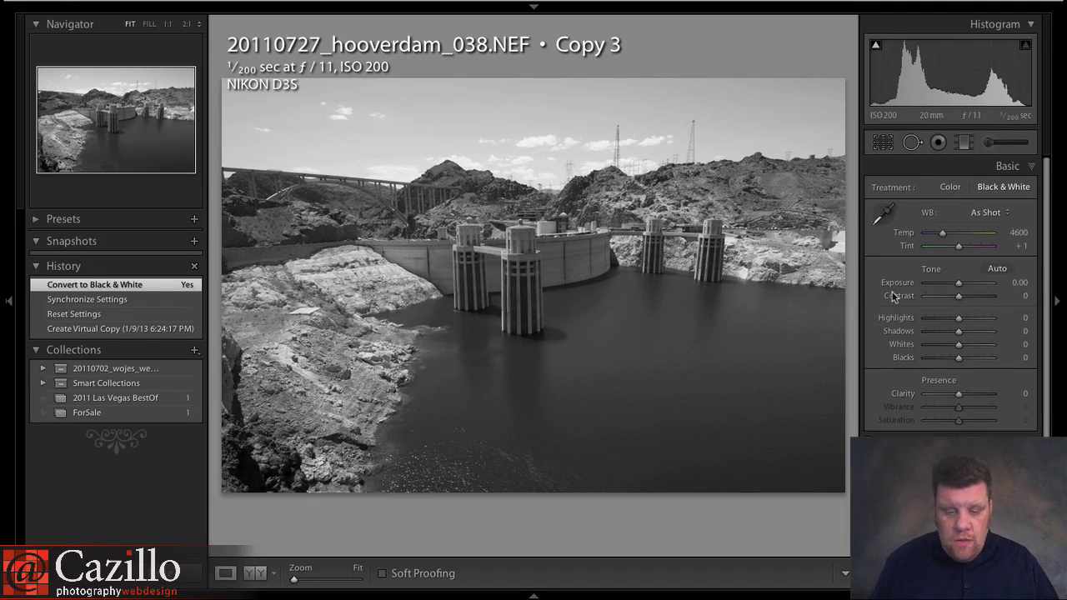
Examine the black-and-white photo up close around the dam towers, the arch bridge and the surrounding rocks
click(8, 301)
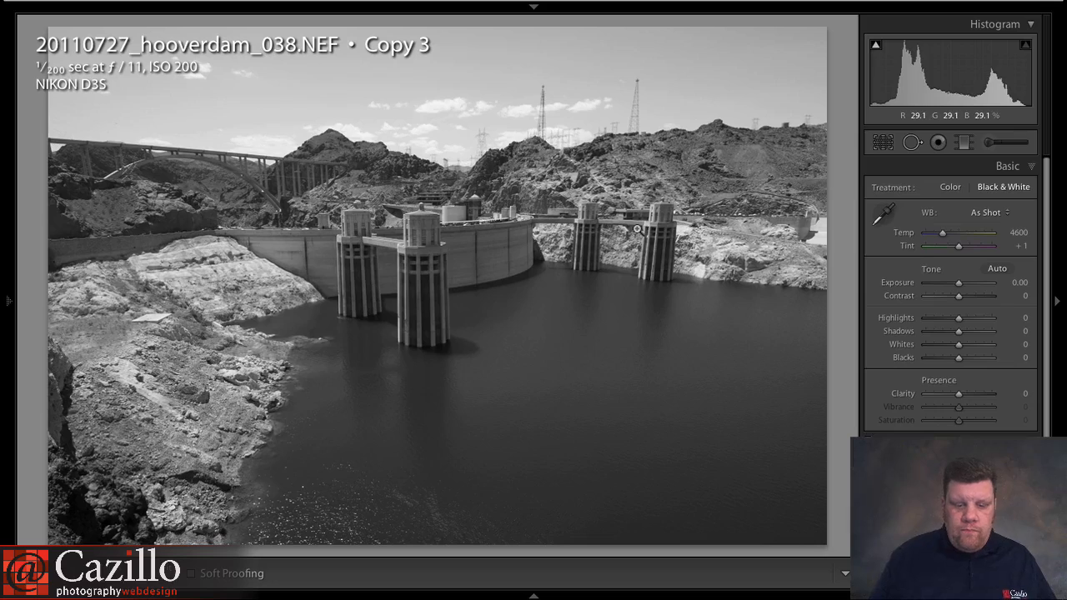
click(396, 238)
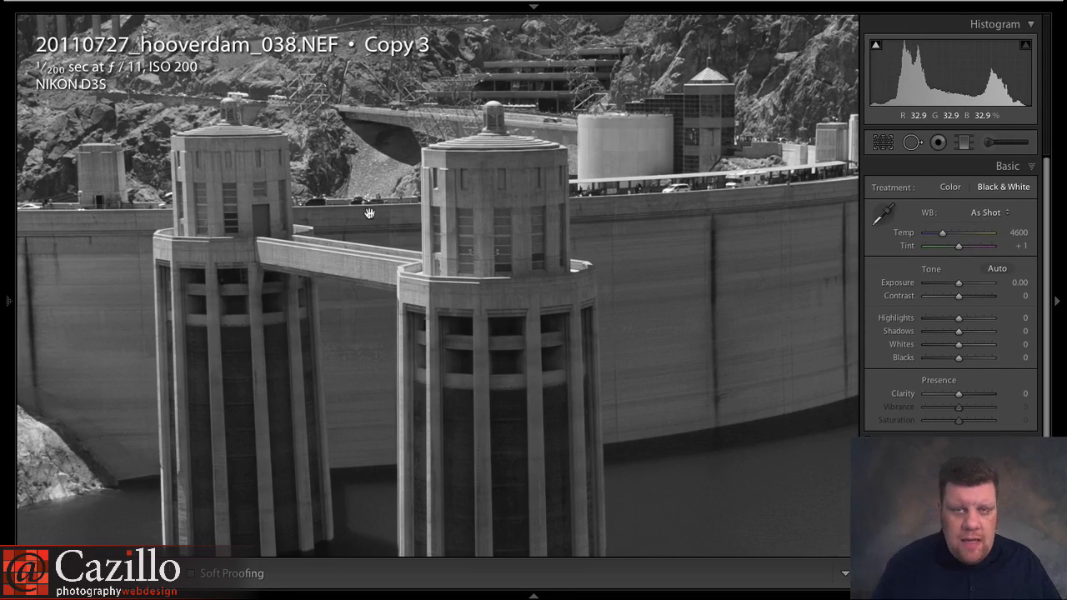
drag(208, 181, 534, 278)
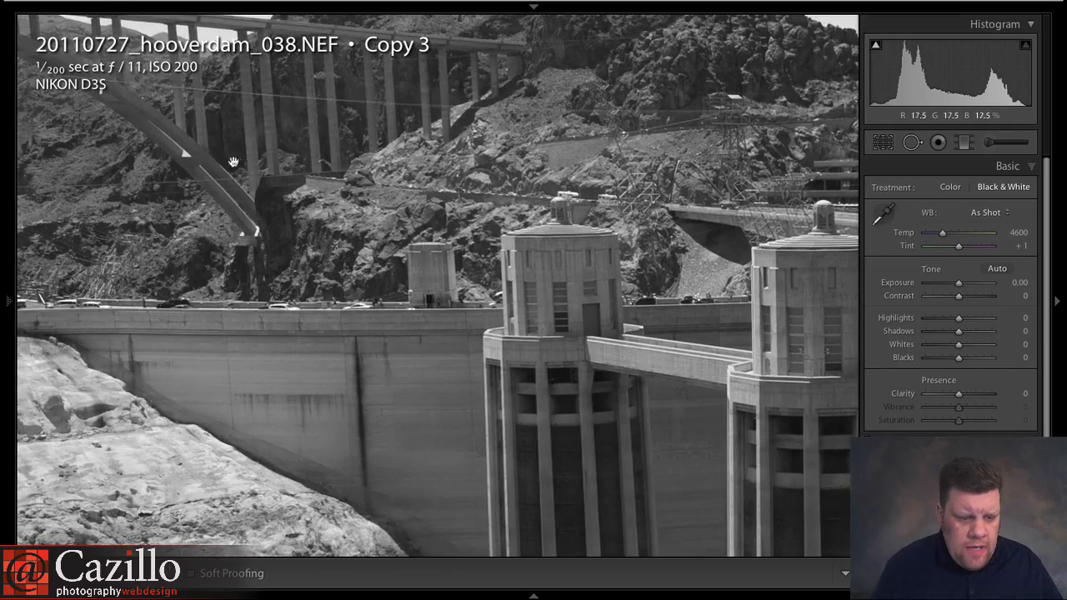
drag(234, 160, 592, 292)
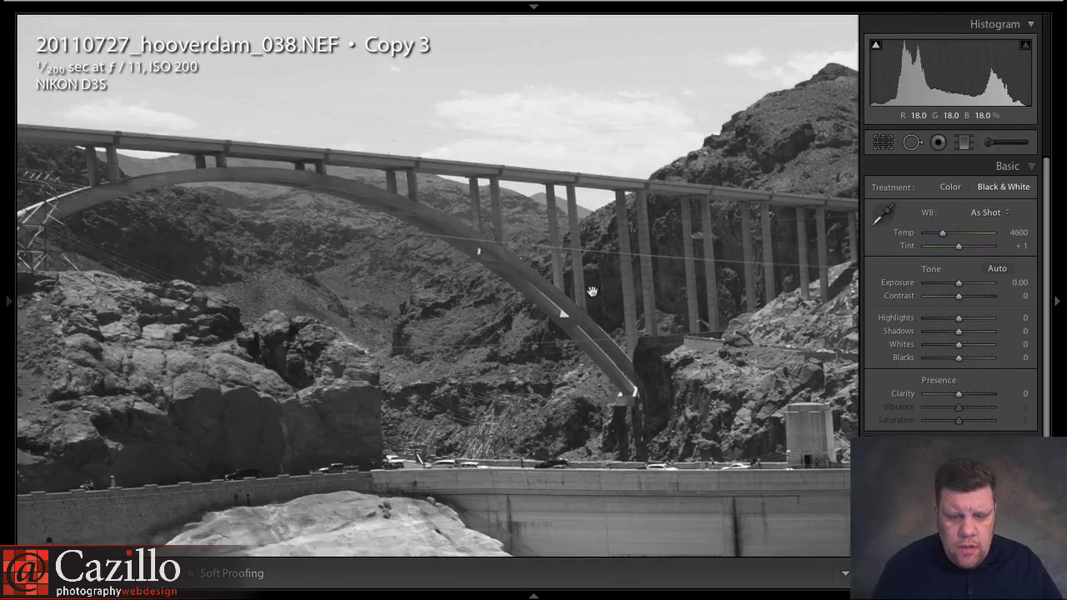
click(592, 292)
click(191, 184)
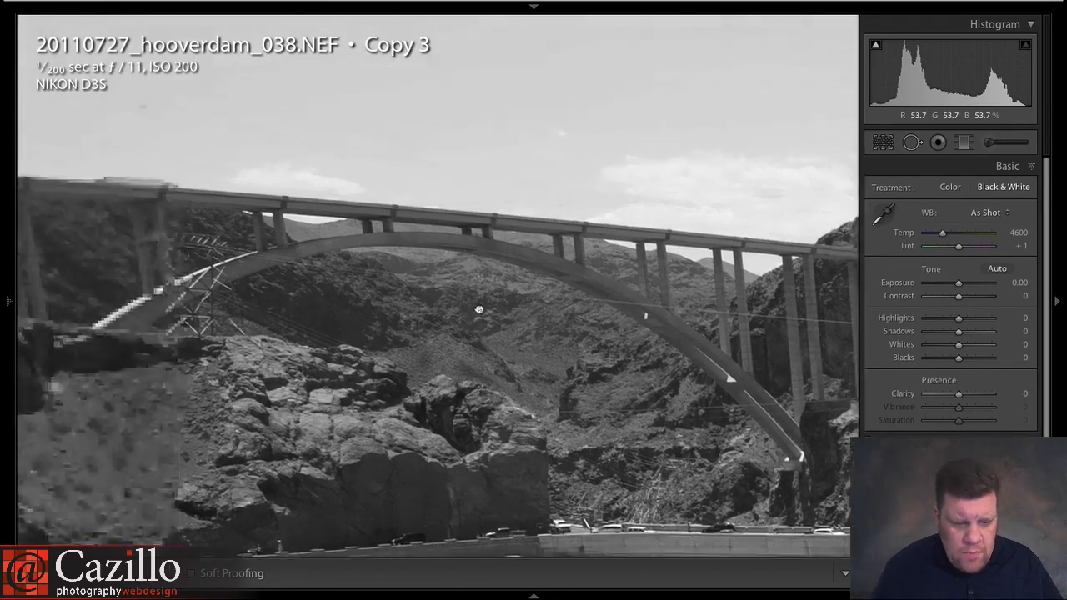
drag(479, 309, 33, 34)
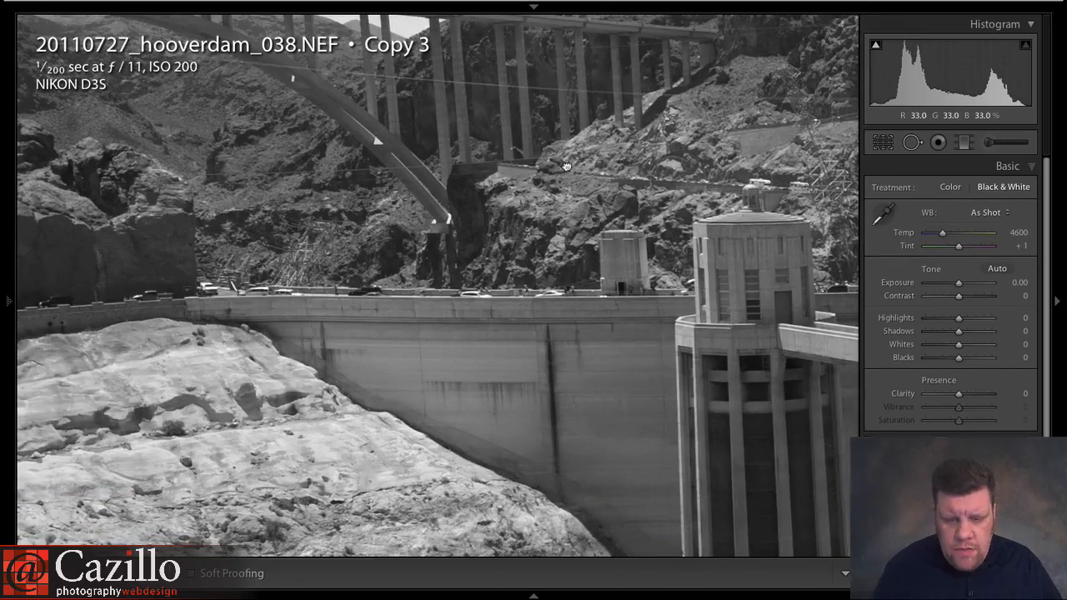
scroll(567, 167, right, 5)
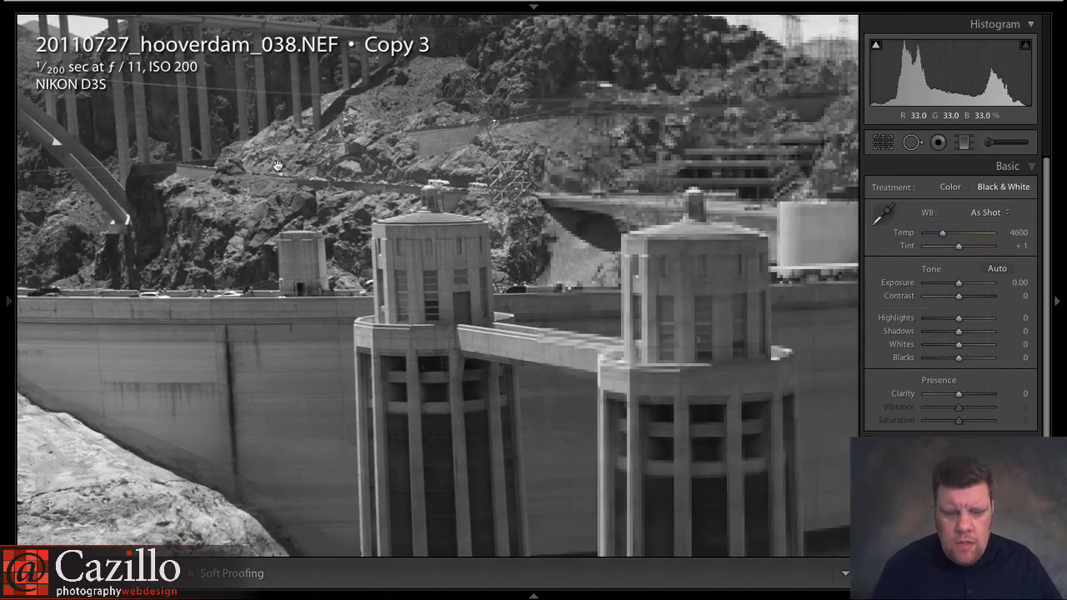
click(363, 263)
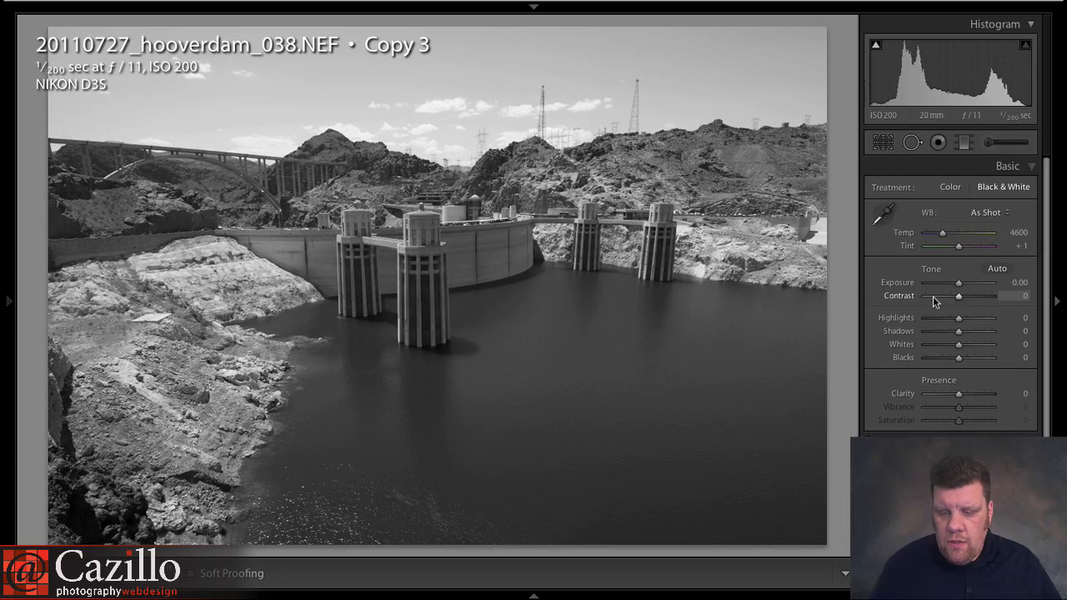
Try the photo's Contrast at +100 and bring it back to +52
drag(962, 298, 976, 300)
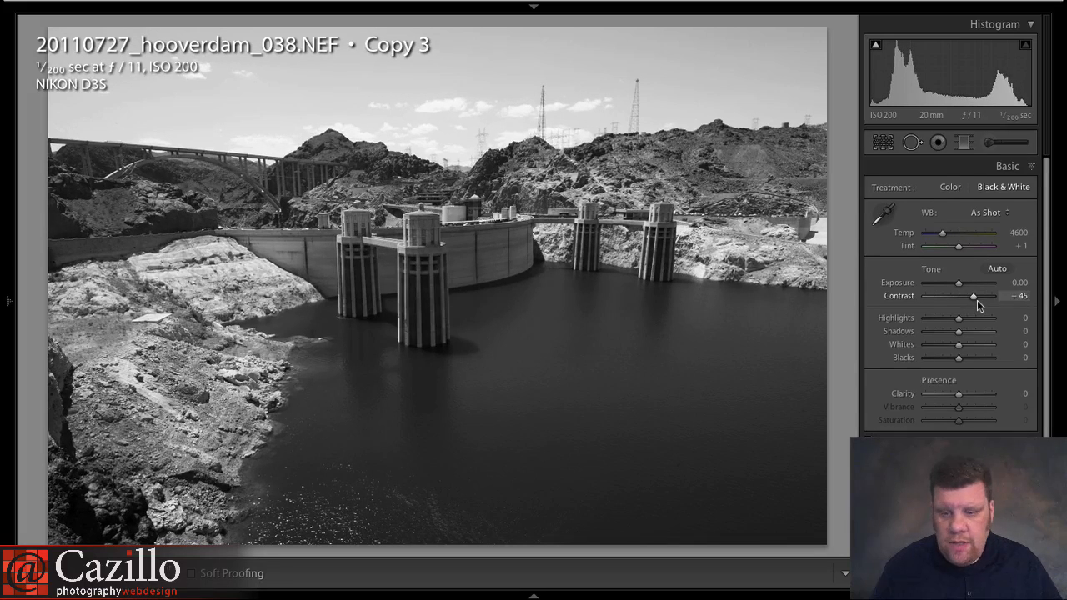
drag(977, 301, 979, 300)
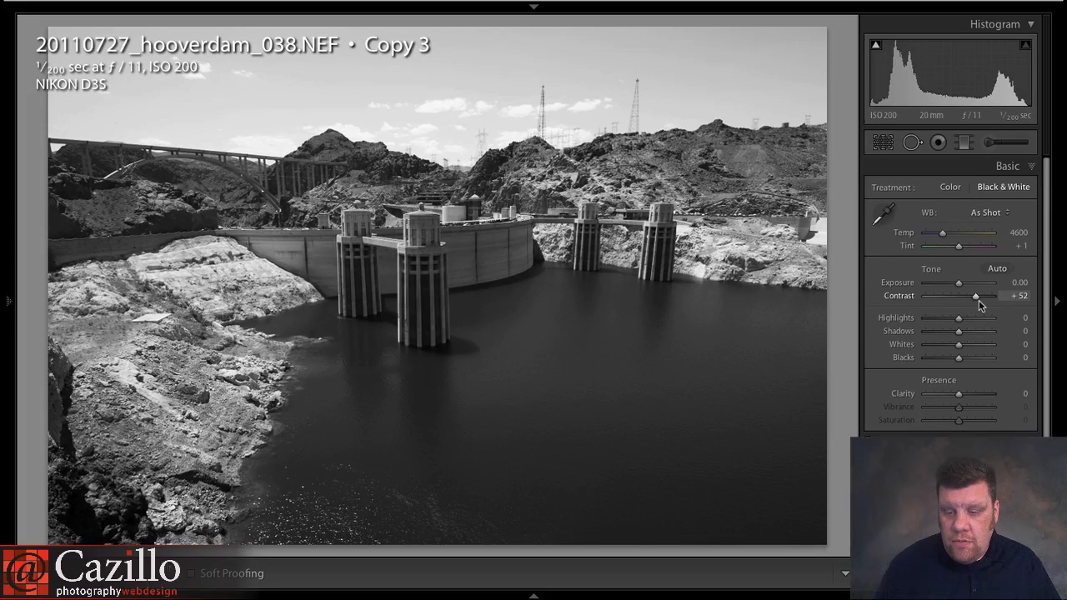
drag(977, 299, 998, 299)
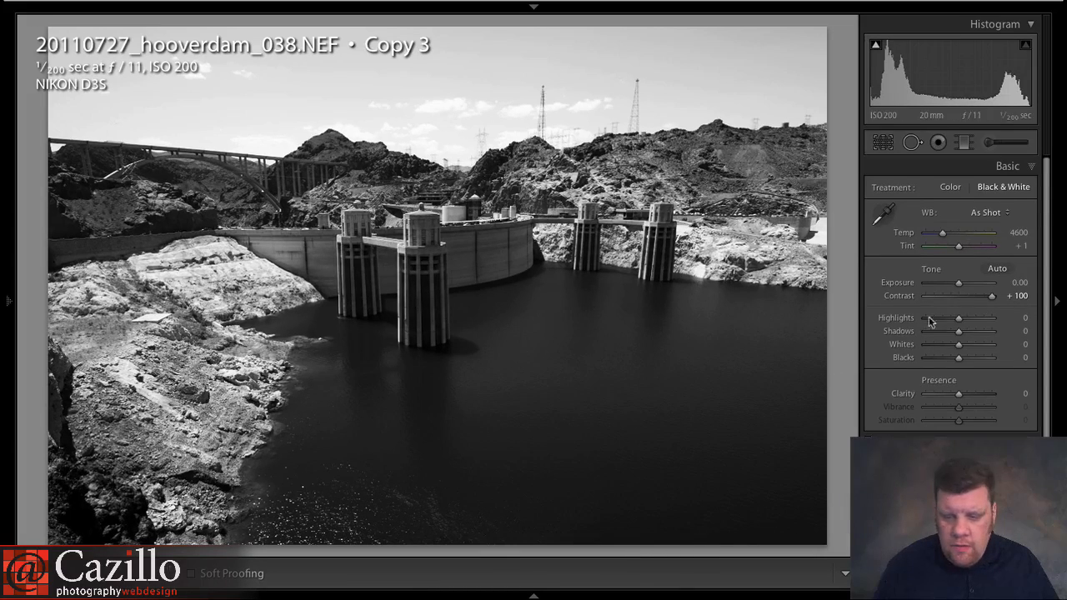
drag(988, 296, 973, 301)
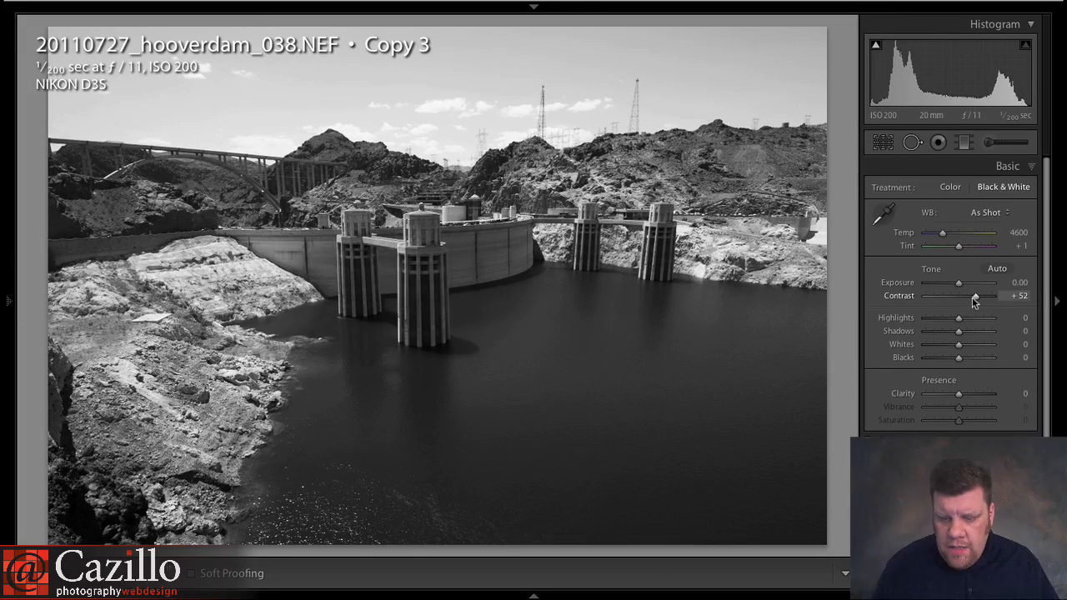
Apply the Strong Contrast point curve to the photo and set the basic Contrast to +27
click(990, 443)
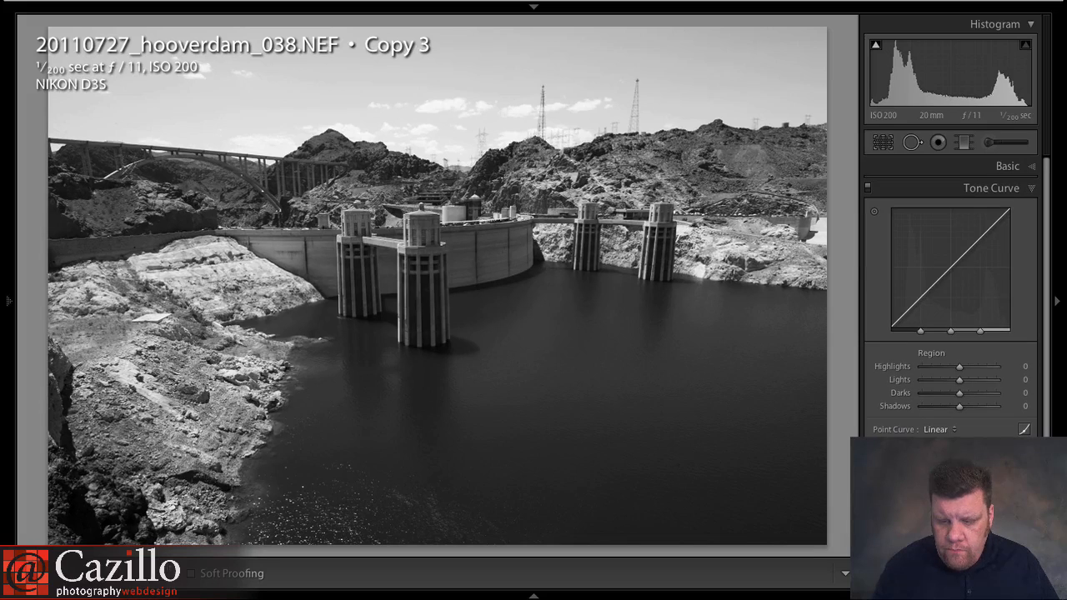
click(962, 430)
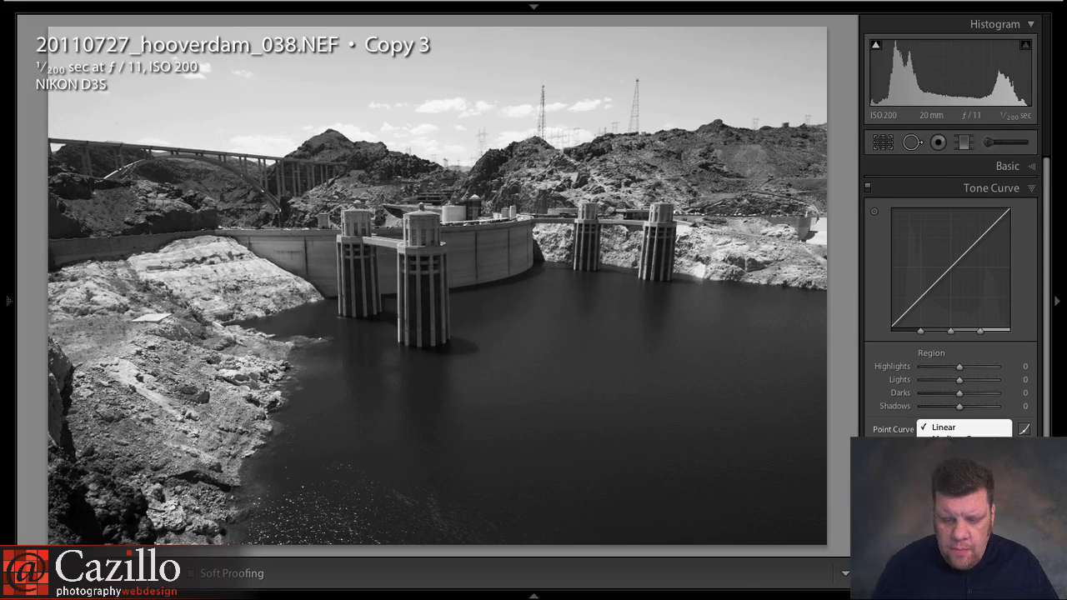
click(958, 451)
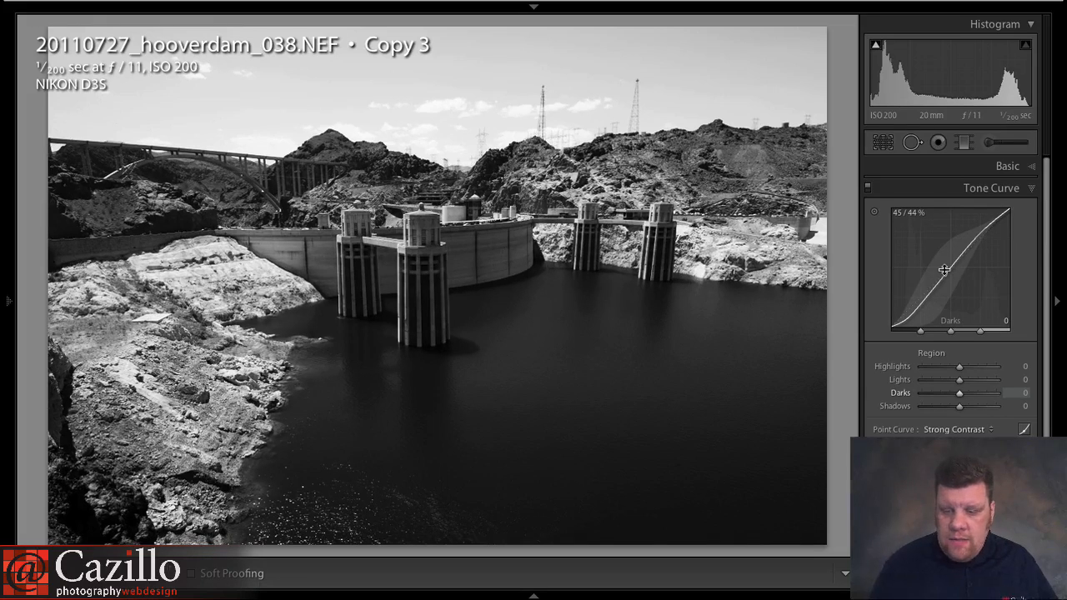
click(1008, 166)
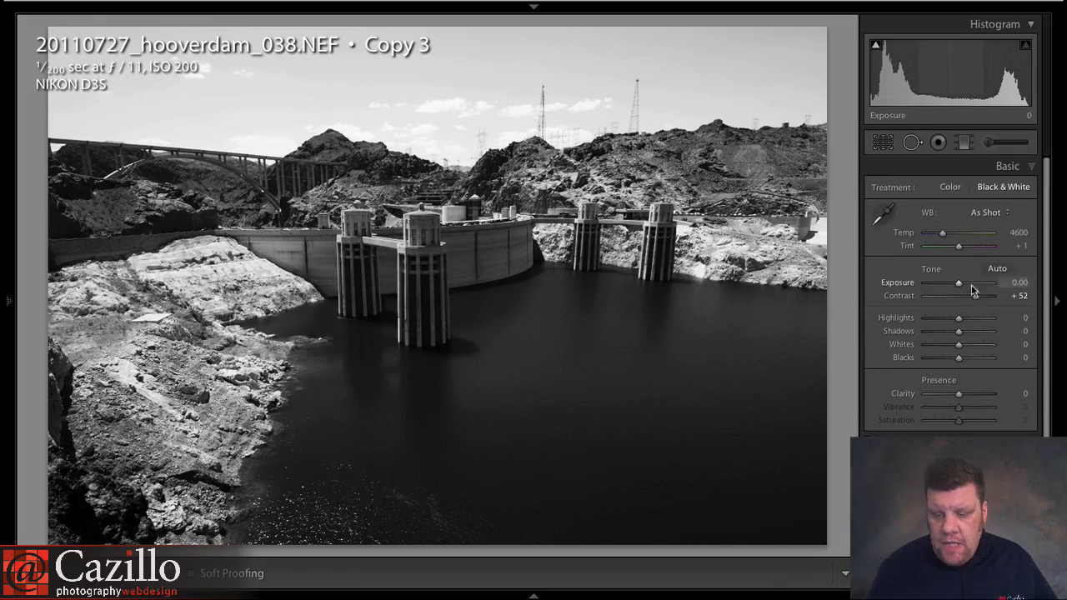
drag(975, 296, 968, 299)
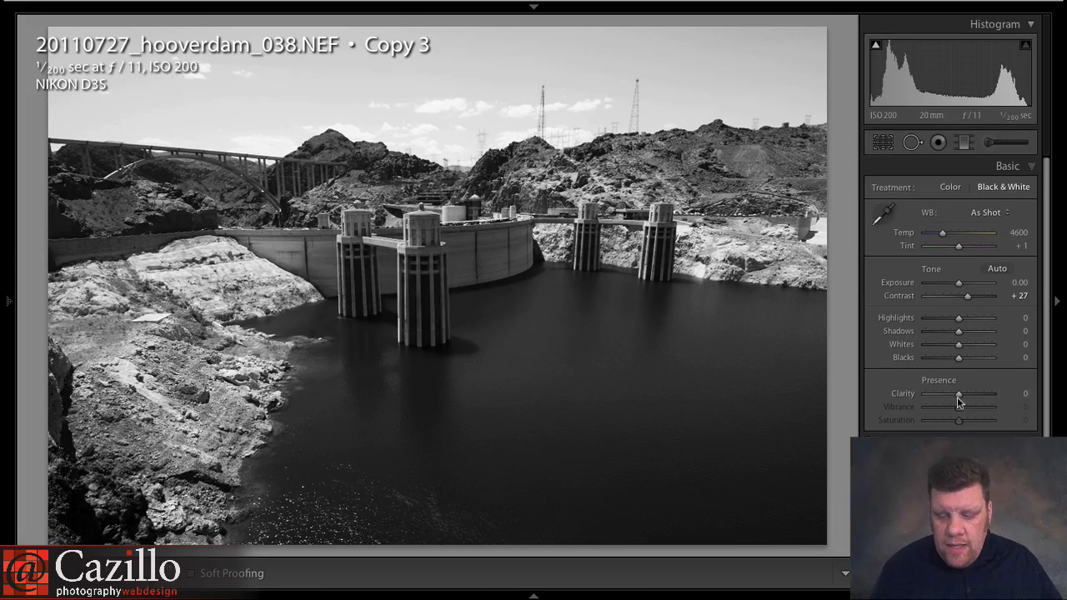
Try darkening the sky through a targeted Black & White Mix adjustment, bringing Blue to -17 and Aqua to -25
click(1004, 464)
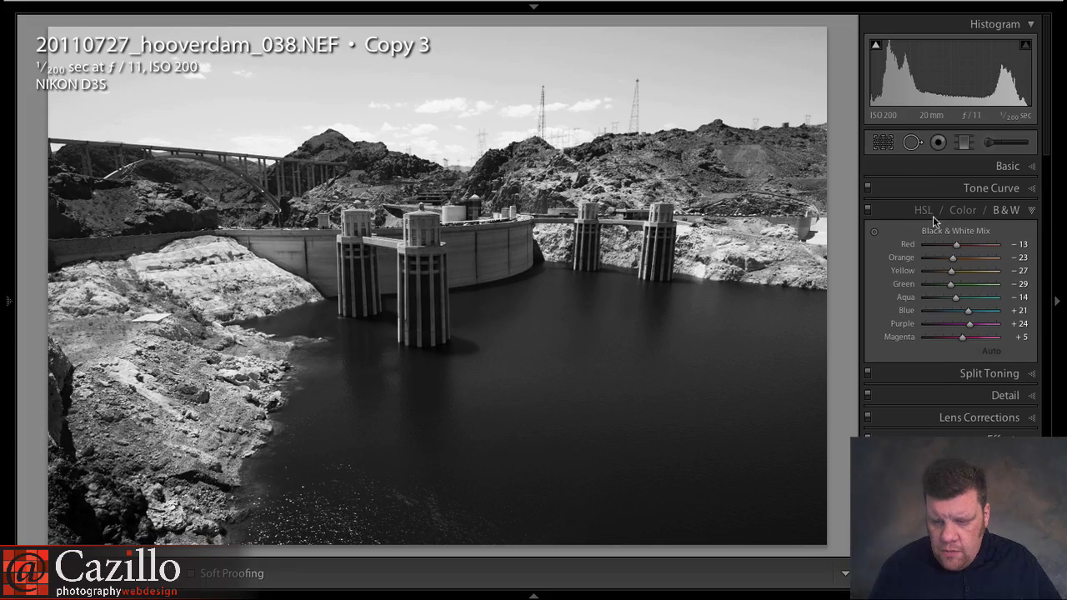
click(877, 232)
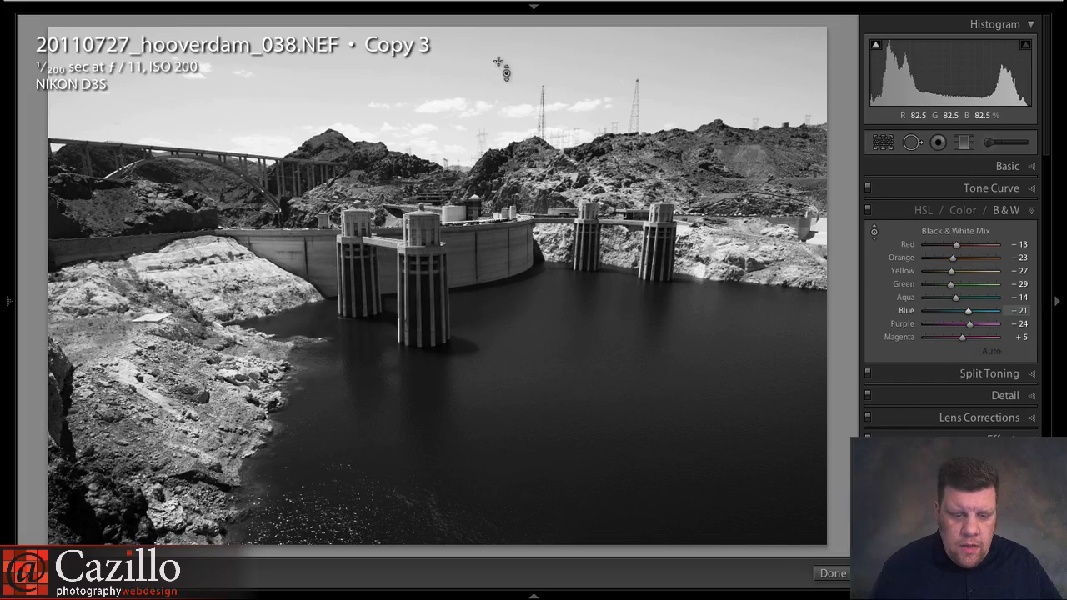
drag(466, 61, 465, 108)
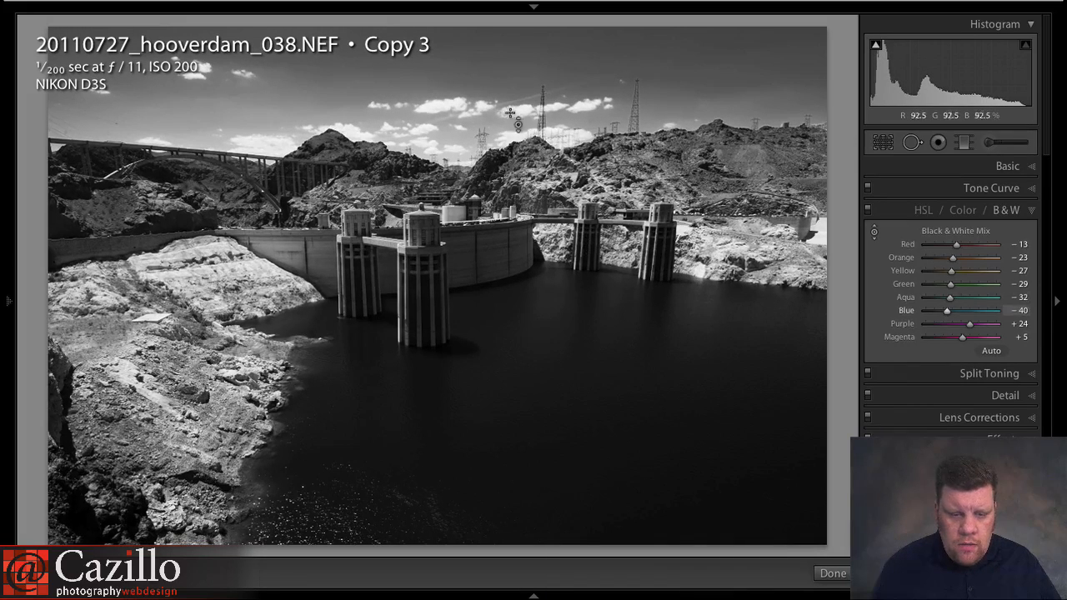
mouse_move(505, 75)
mouse_down()
mouse_move(505, 88)
mouse_move(504, 62)
mouse_move(512, 70)
mouse_up()
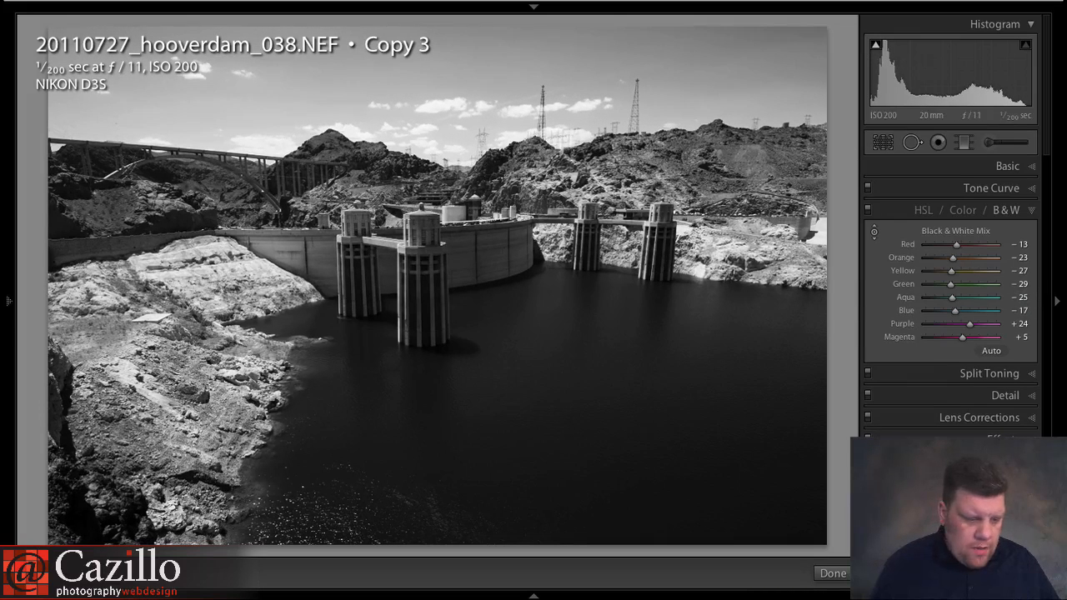
Revert the photo's history to the Contrast 27 state, before the blue gray level adjustments
mouse_move(11, 333)
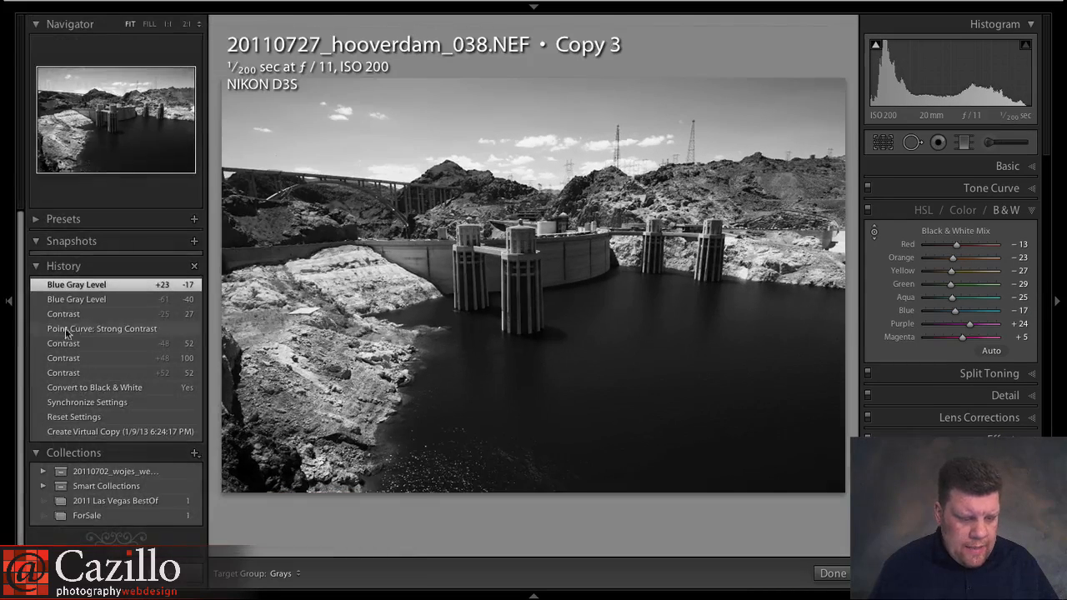
click(103, 302)
click(101, 317)
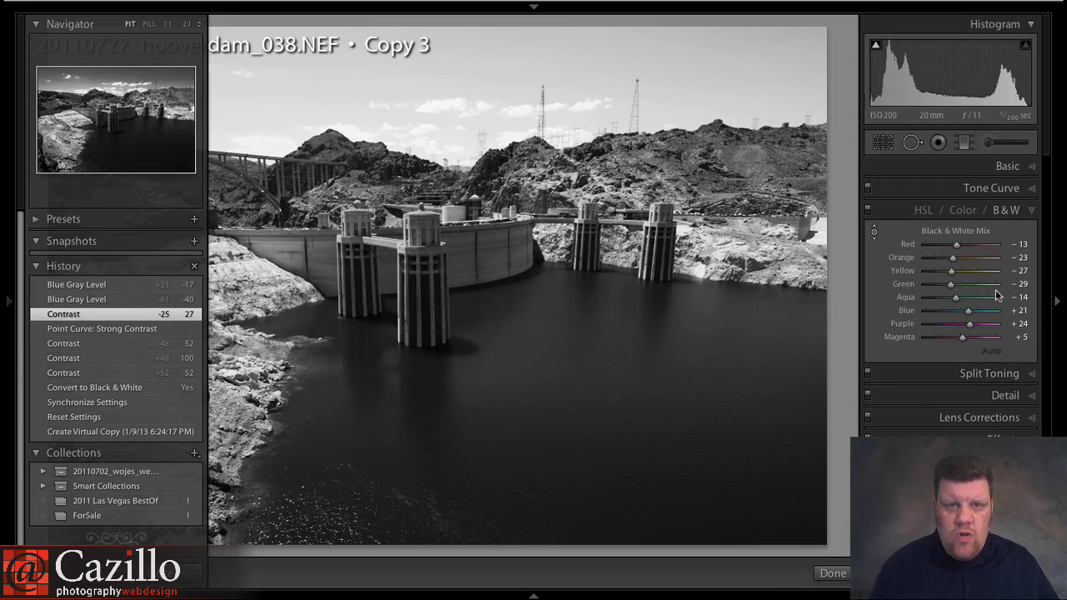
Reset Exposure to its default of 0.00 and set the photo's Clarity to +15
click(1033, 167)
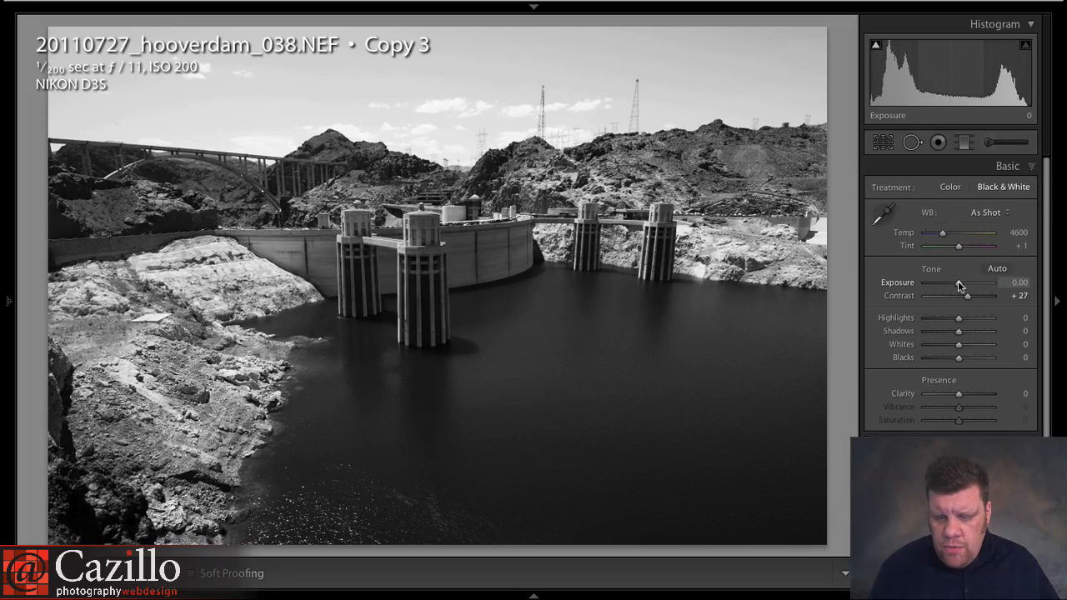
drag(958, 285, 955, 284)
double_click(900, 284)
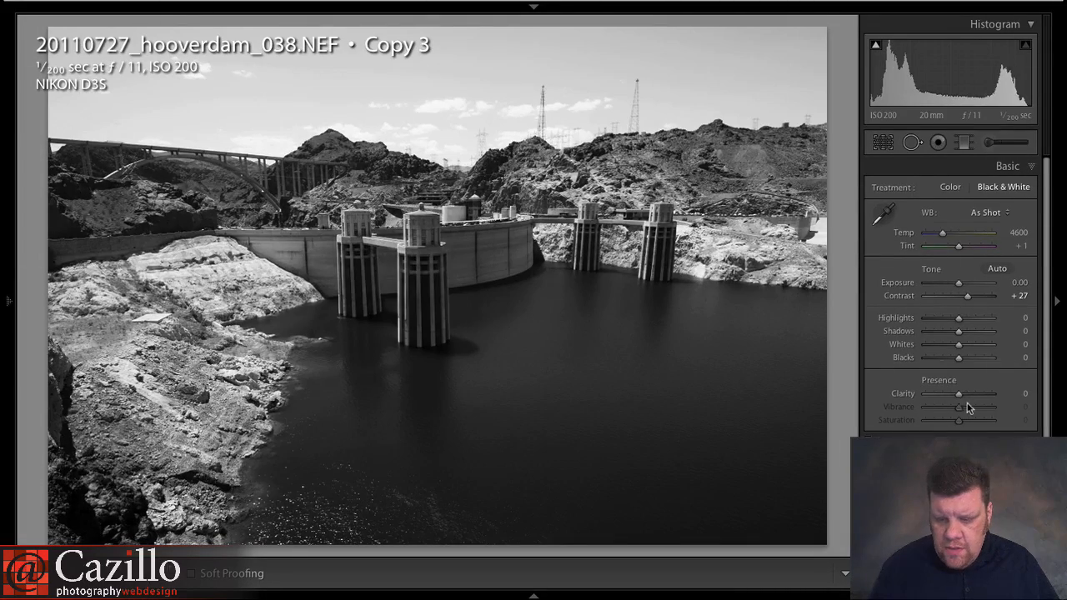
drag(963, 398, 965, 399)
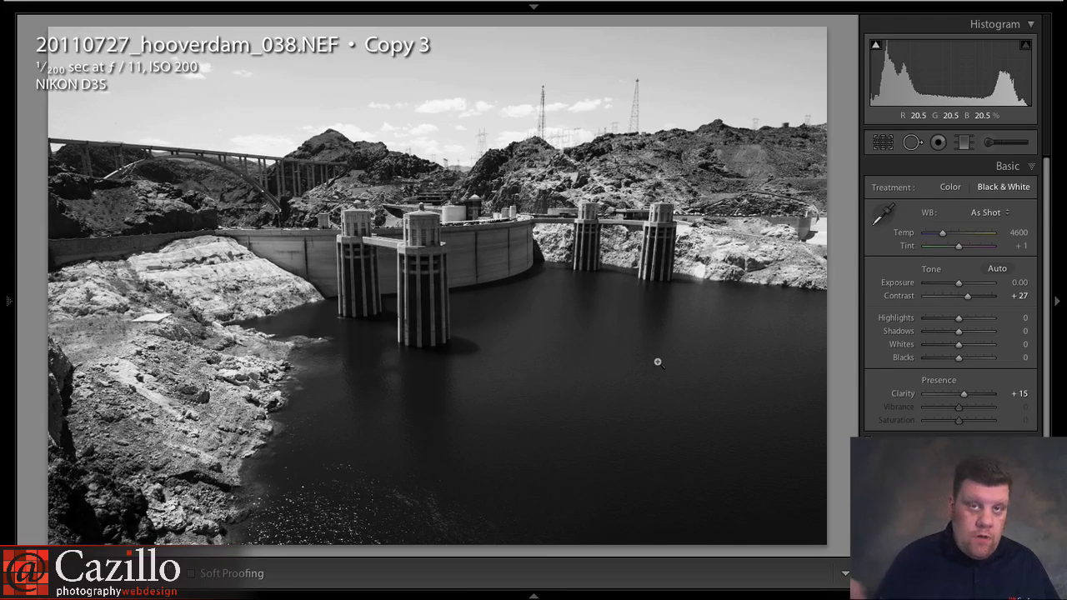
Add a graduated filter from the lower sky down to just above the dam and set its Exposure to -0.86
click(967, 142)
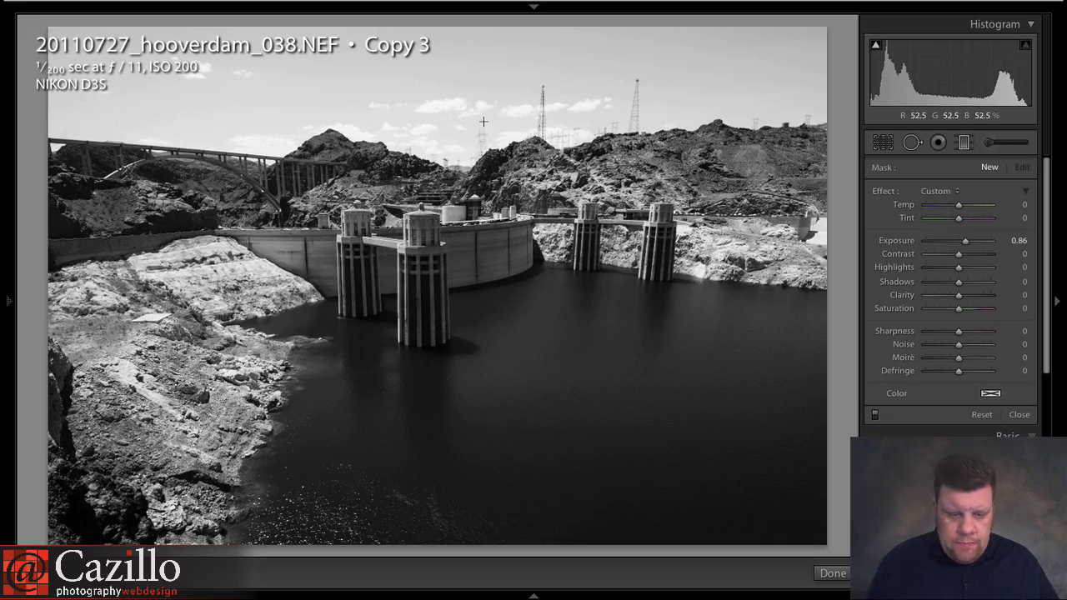
drag(465, 124, 466, 199)
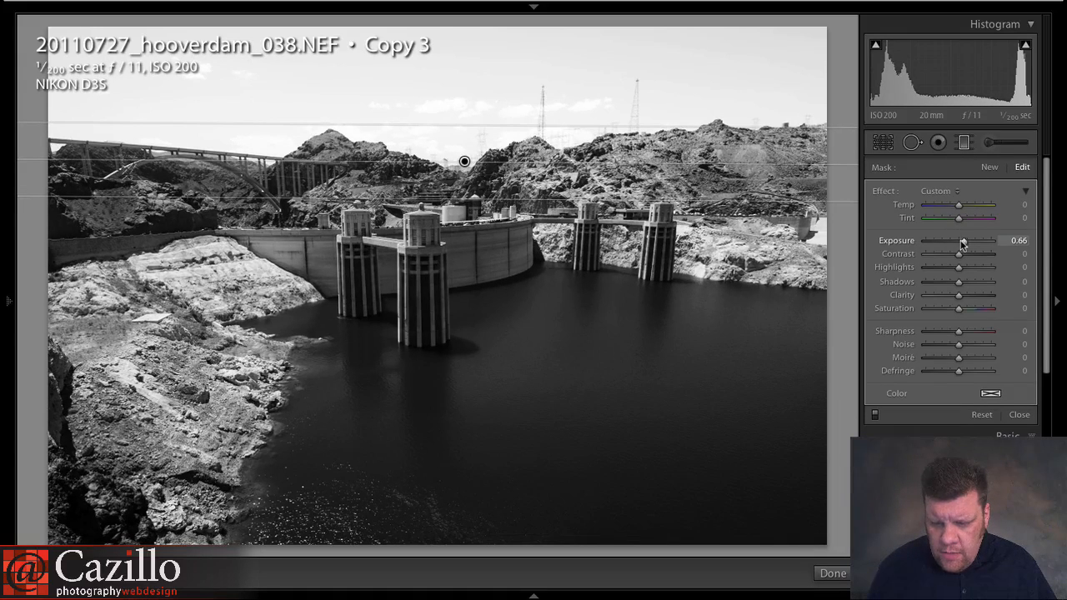
drag(963, 242, 953, 242)
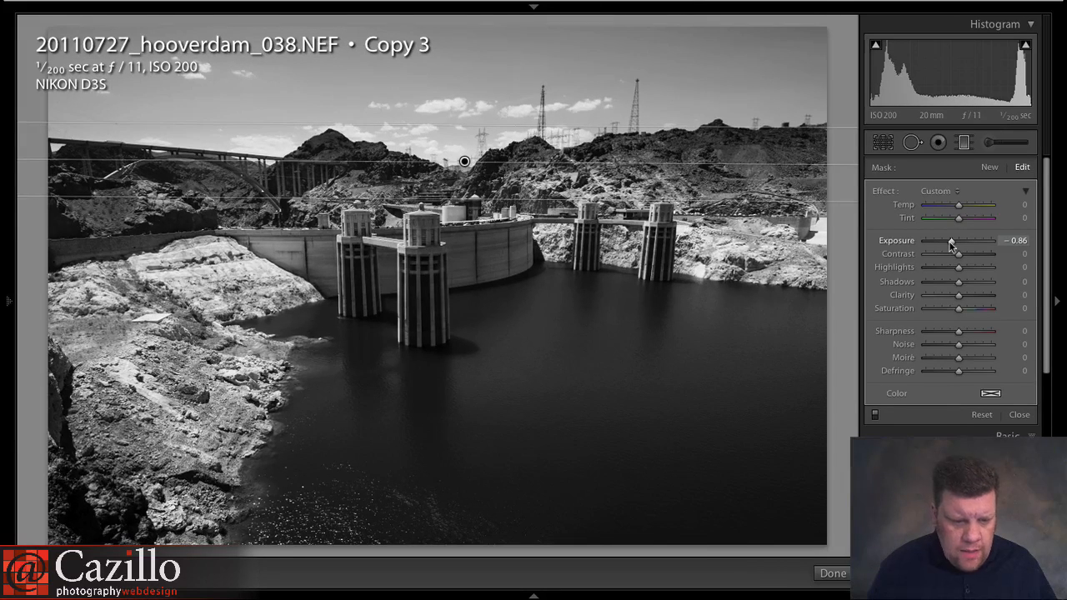
Set the sky graduated filter's Exposure to -0.80, Contrast to 45 and Shadows to -90
drag(950, 241, 975, 252)
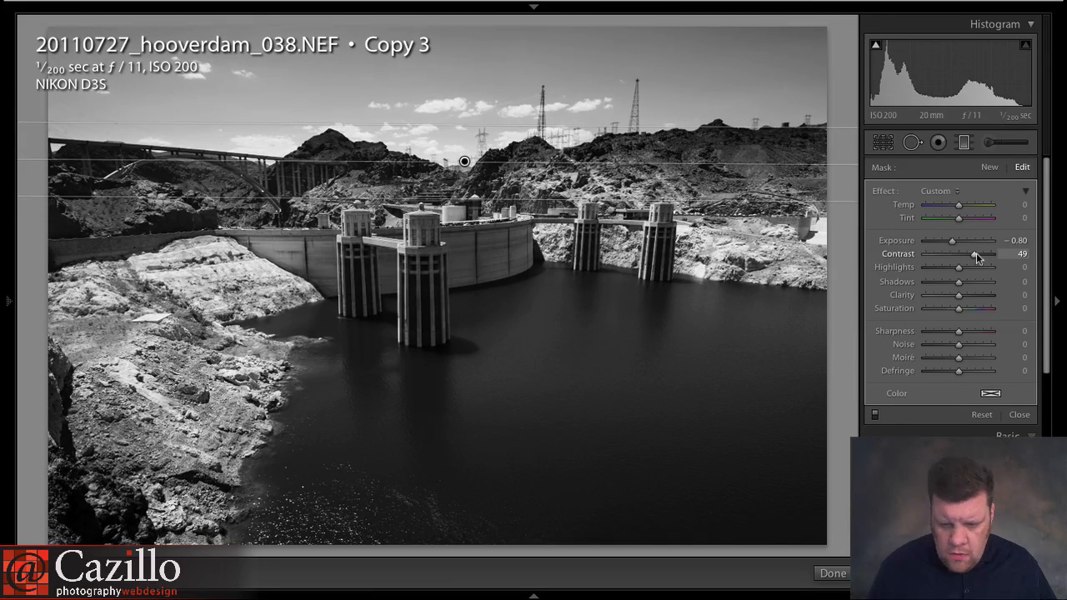
drag(976, 253, 929, 288)
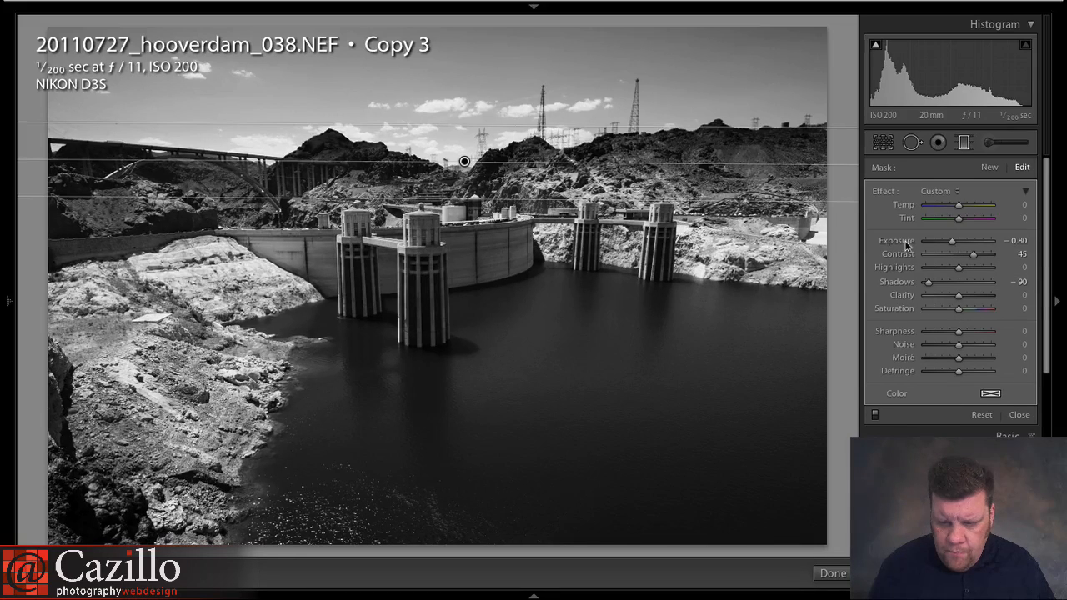
Lower the photo's overall Exposure to -0.20 and close the graduated filter
key(minus)
key(minus)
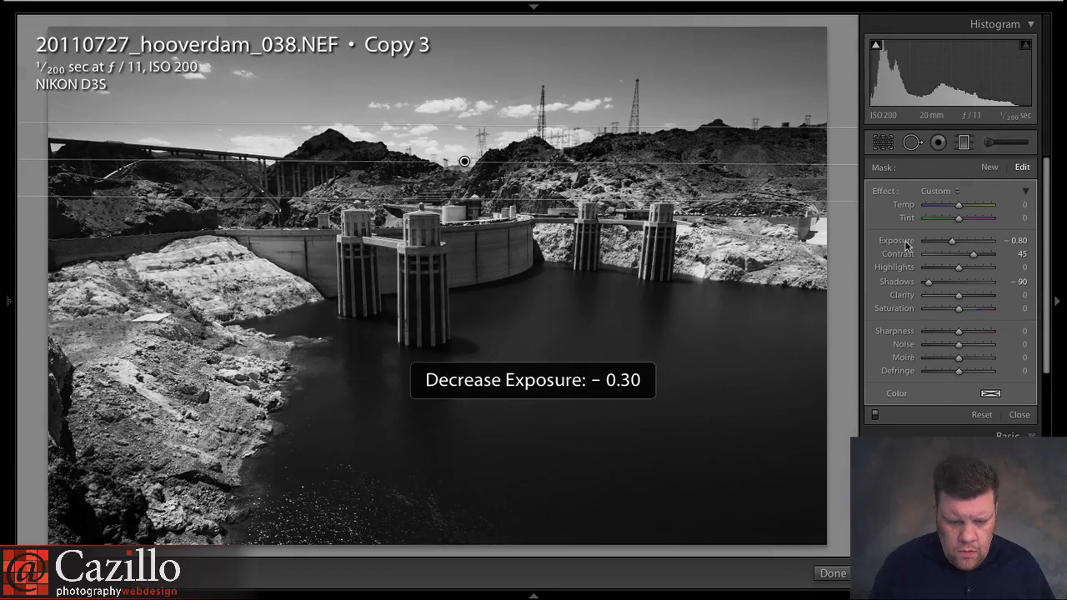
key(equal)
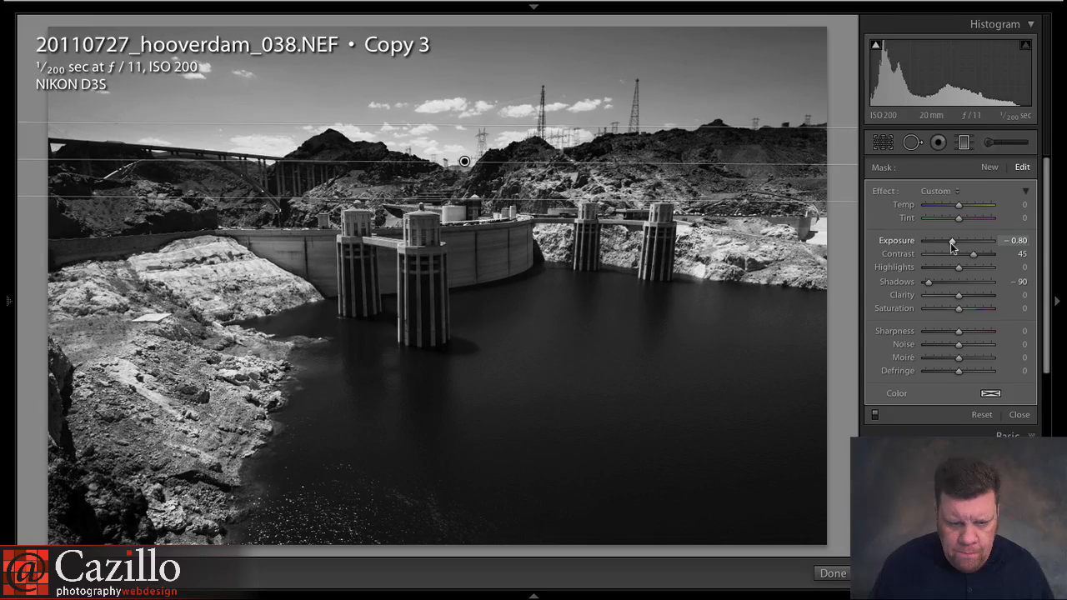
click(964, 145)
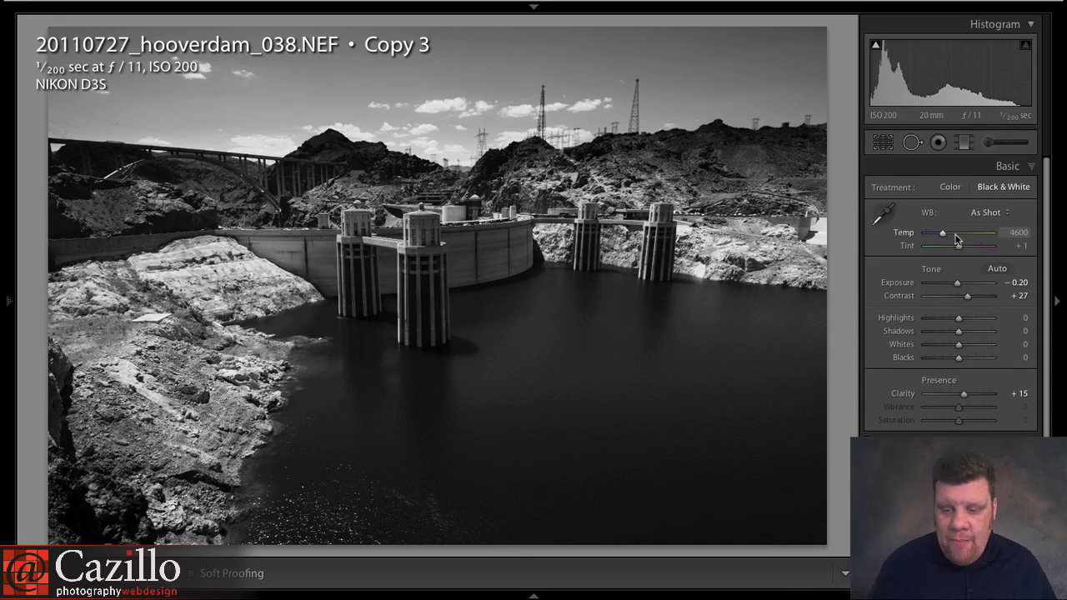
Set the photo's white balance to Temp 14336 and Tint -150
drag(943, 237, 922, 254)
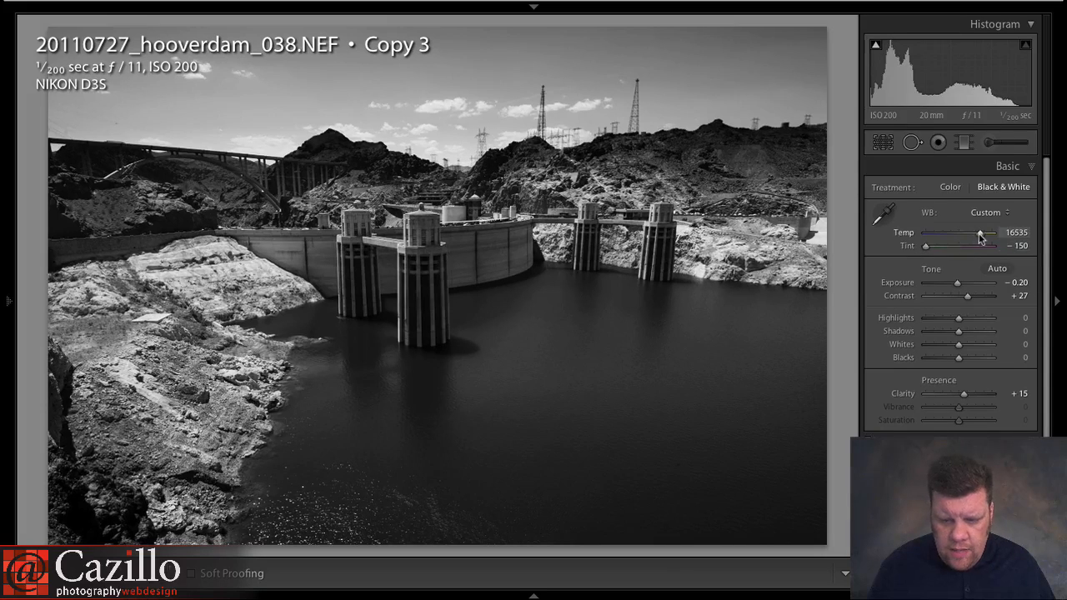
drag(981, 237, 977, 238)
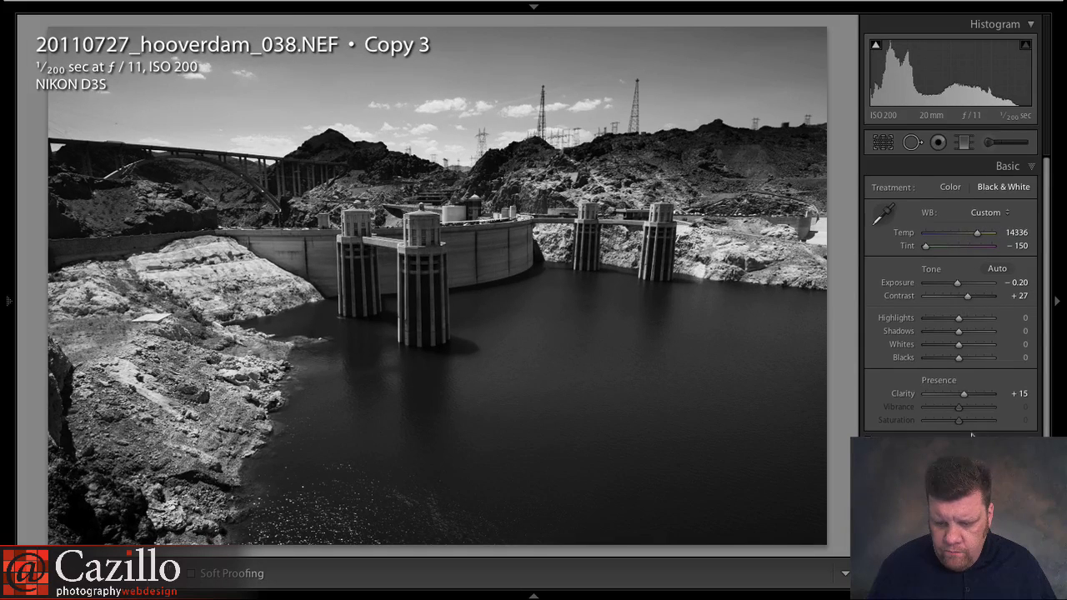
Brighten the water slightly with a targeted Black & White Mix adjustment, bringing Green to -24 and Aqua to -11
click(1006, 465)
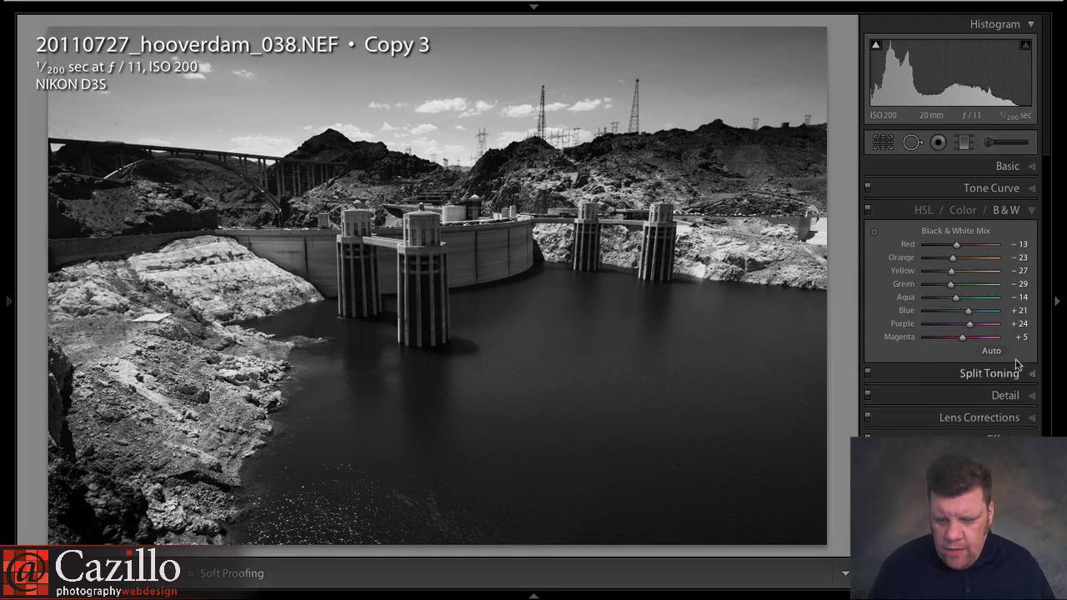
click(875, 233)
mouse_move(695, 409)
mouse_down()
mouse_move(690, 417)
mouse_move(691, 400)
mouse_up()
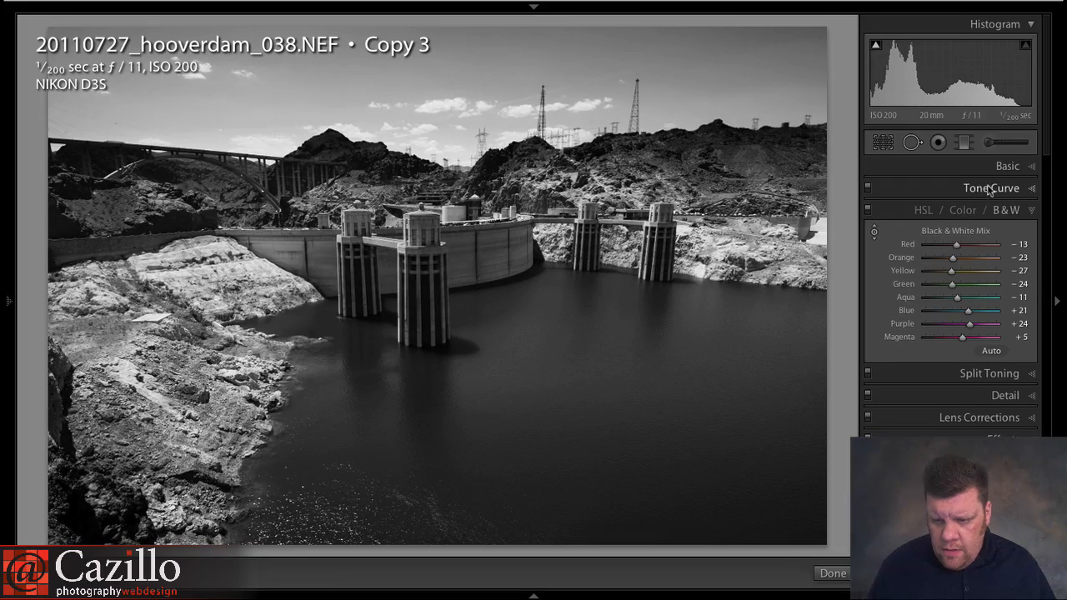
Reselect the existing sky graduated filter and set its Exposure to -0.59, Contrast to -28 and Shadows to 100
click(1006, 167)
click(966, 143)
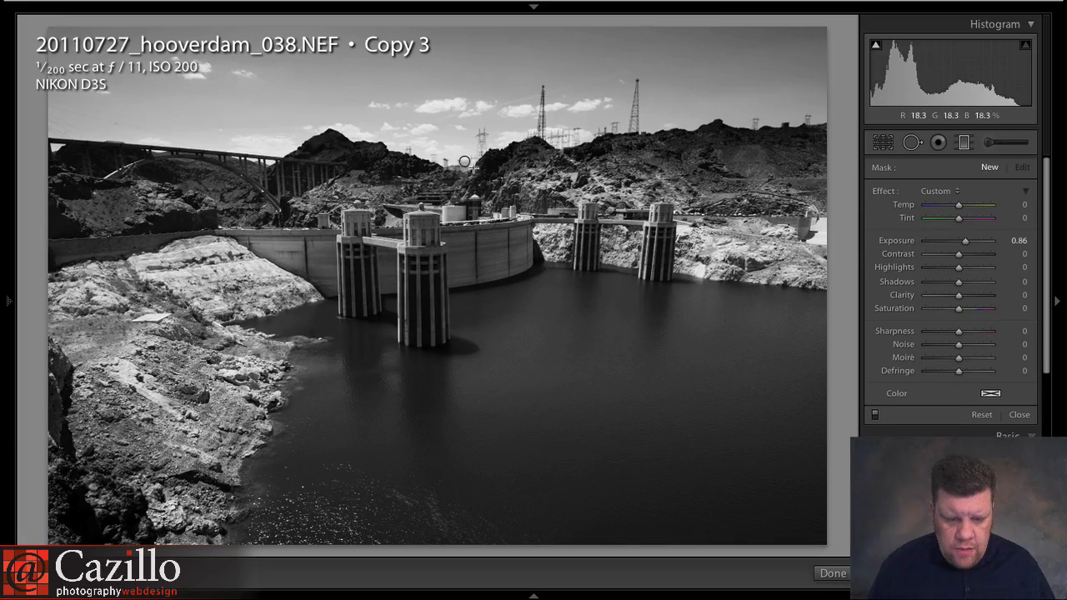
click(466, 161)
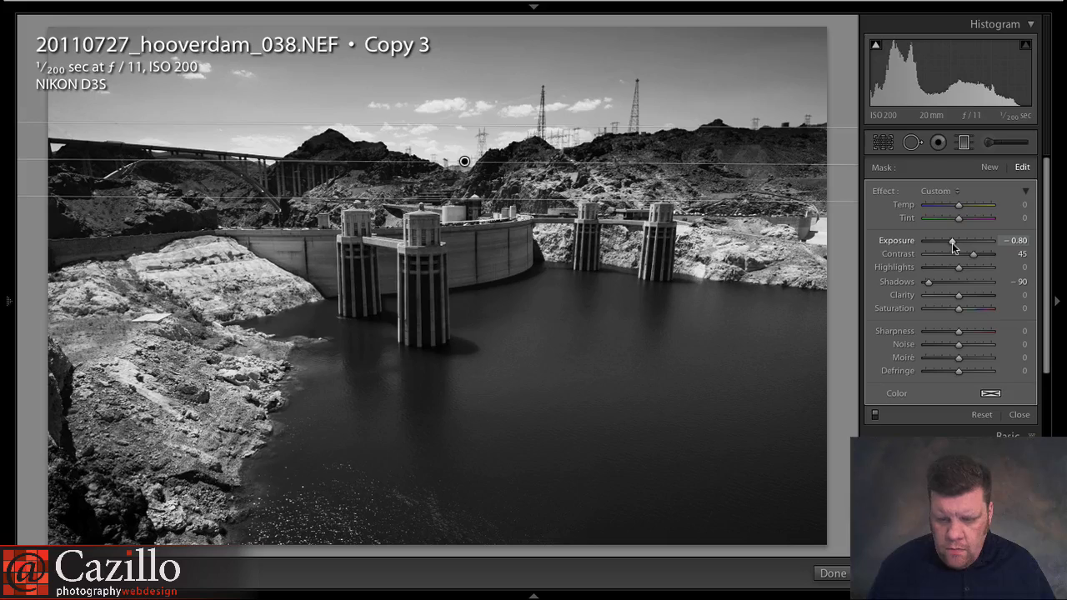
drag(952, 243, 952, 243)
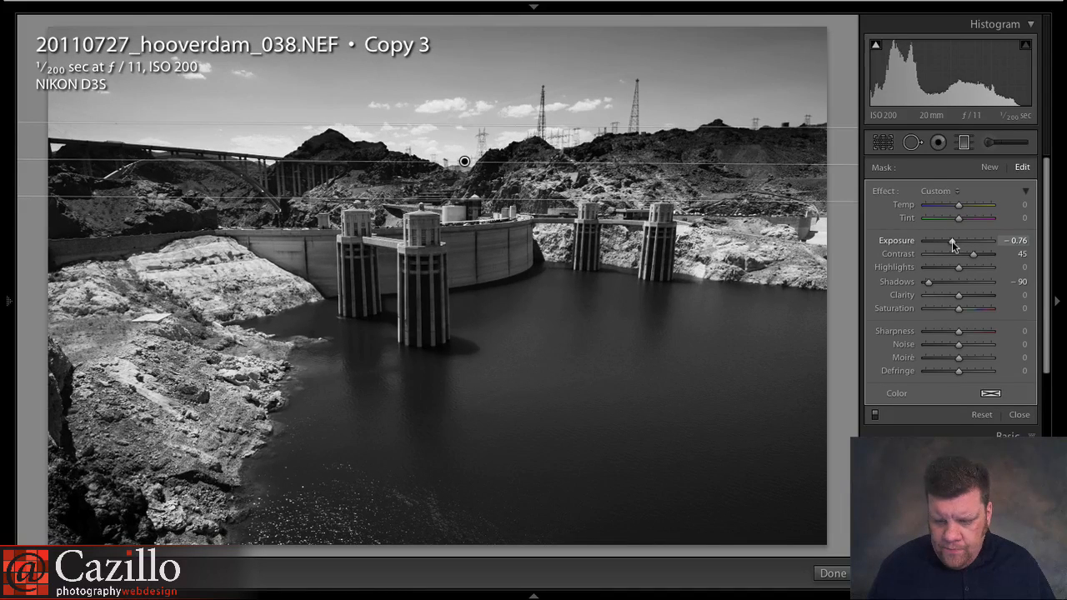
drag(928, 282, 954, 244)
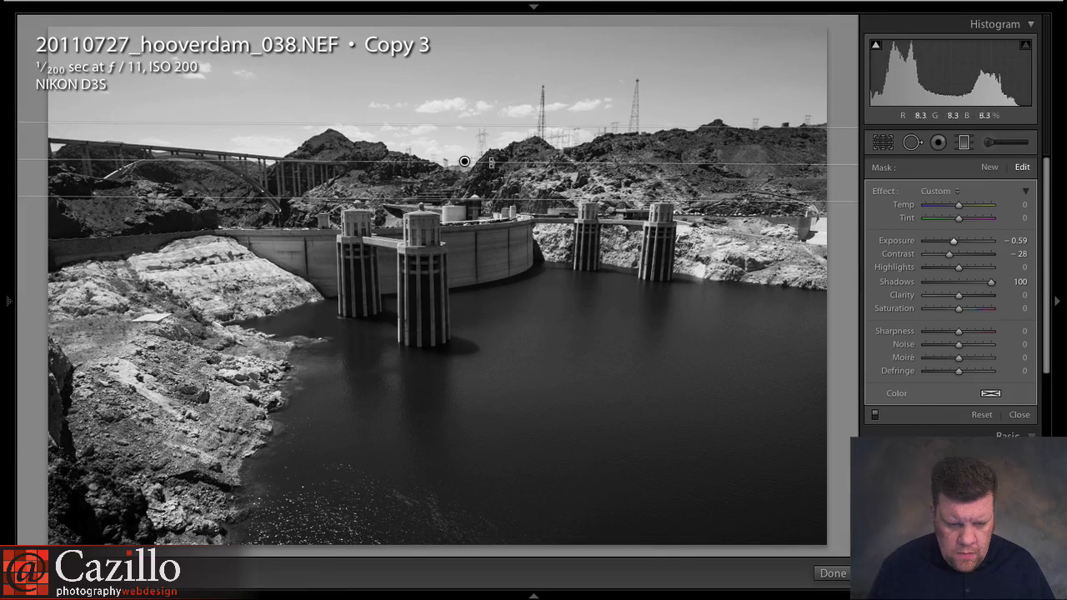
Move the graduated filter up to the horizon, tilt it slightly upward to the right, and set its Exposure to -1.58
drag(465, 161, 466, 133)
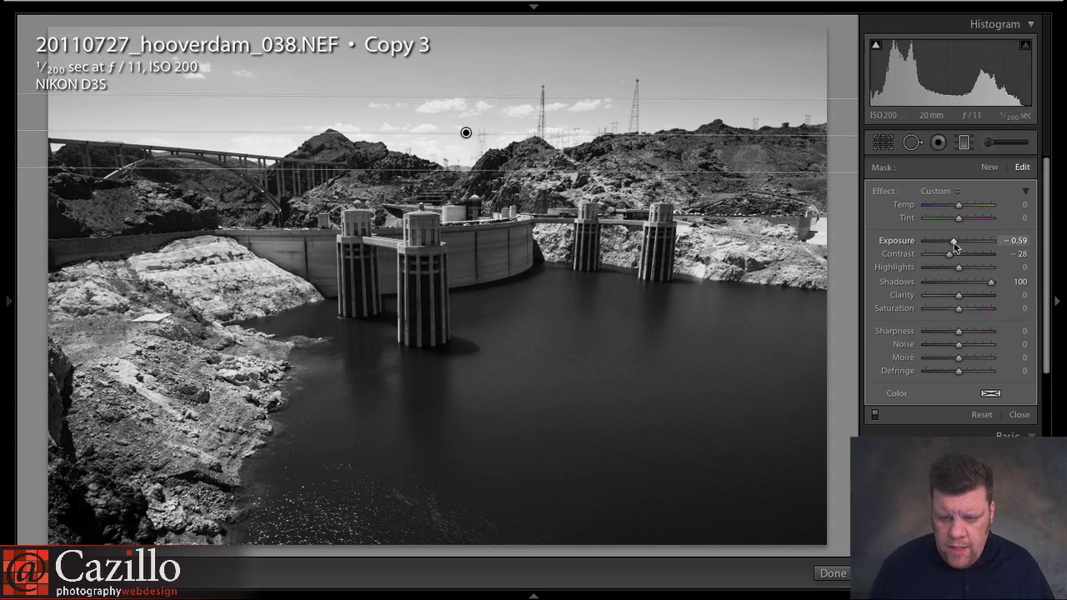
drag(955, 243, 951, 245)
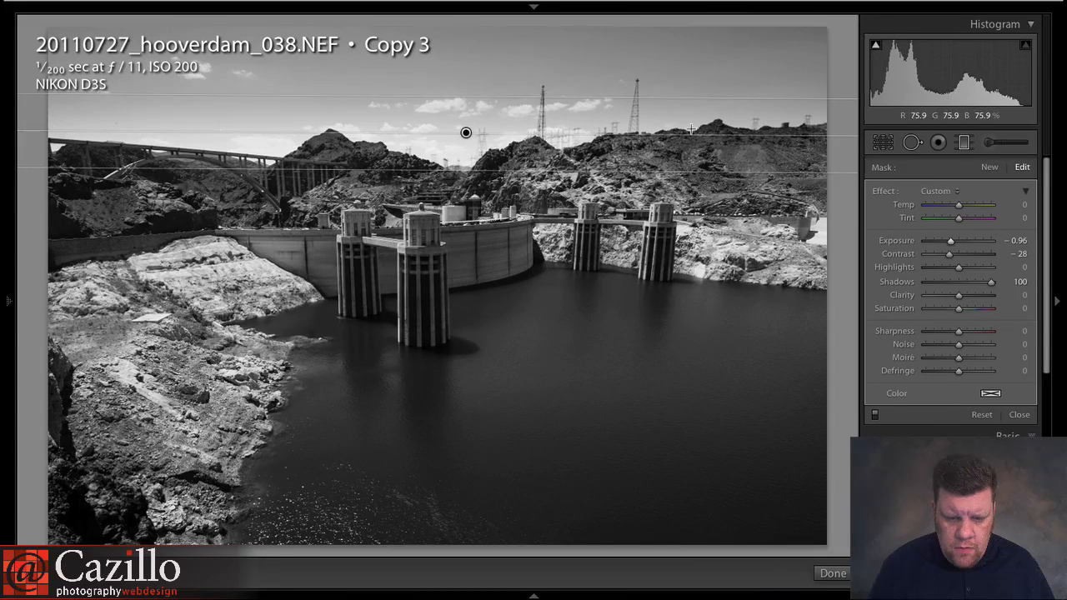
drag(687, 131, 686, 128)
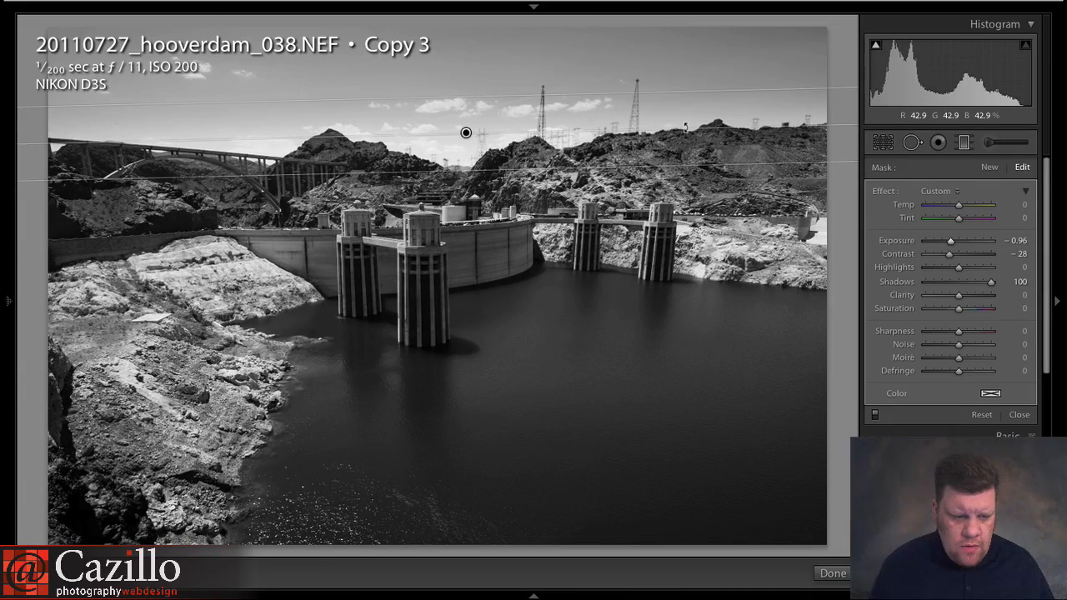
drag(686, 128, 691, 130)
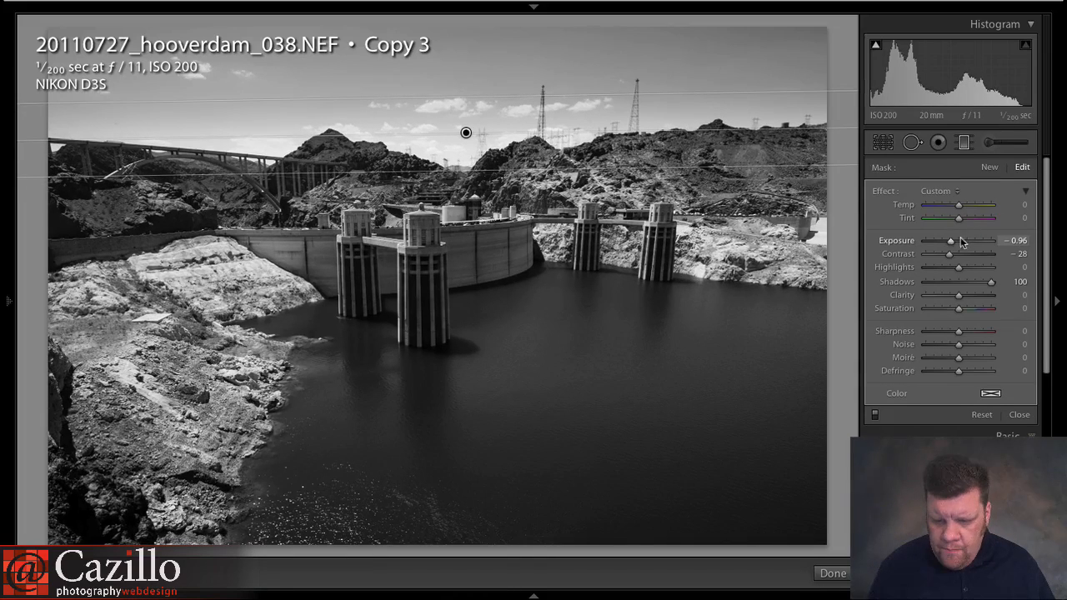
drag(953, 243, 947, 243)
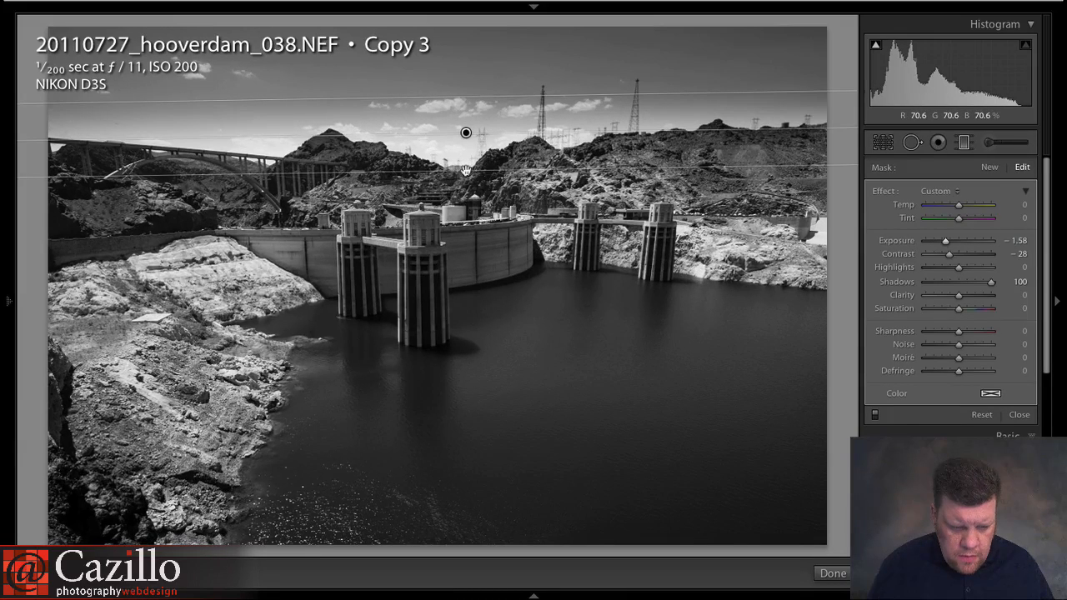
Extend the graduated filter's transition down toward the dam, raise the filter slightly and tilt it more steeply upward to the right
drag(466, 174, 467, 202)
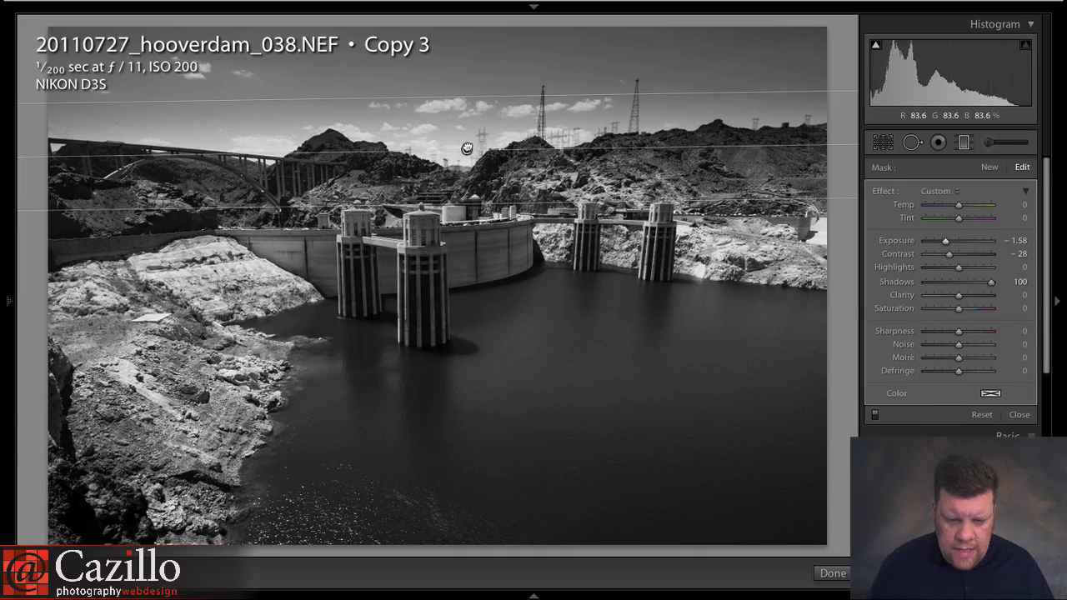
drag(466, 149, 468, 138)
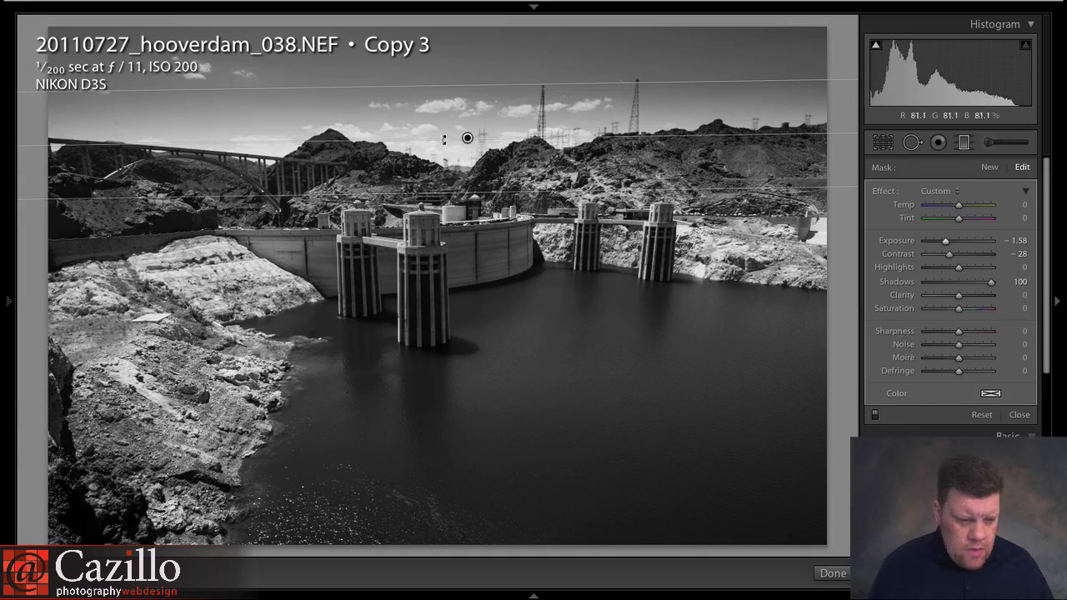
drag(97, 147, 97, 152)
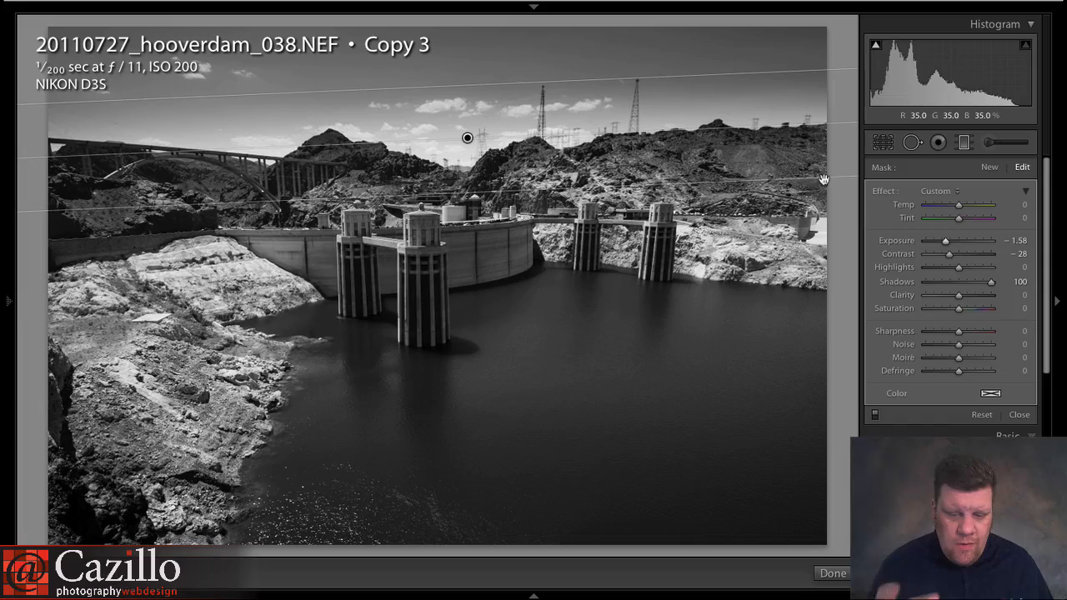
click(965, 143)
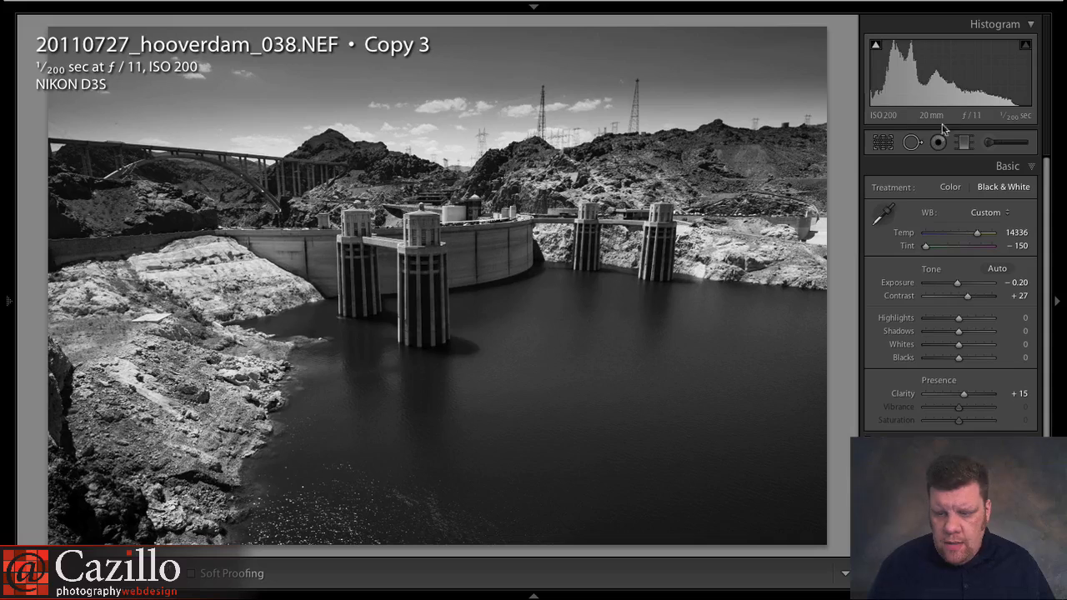
Reselect the sky graduated filter, set its Exposure to -1.35 and close it
click(964, 142)
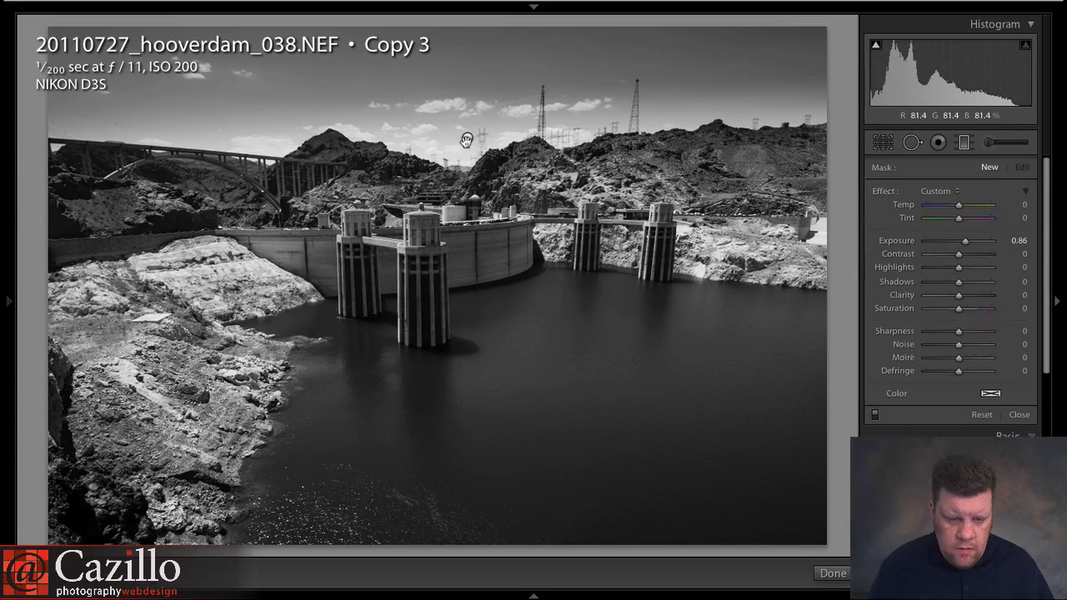
click(467, 138)
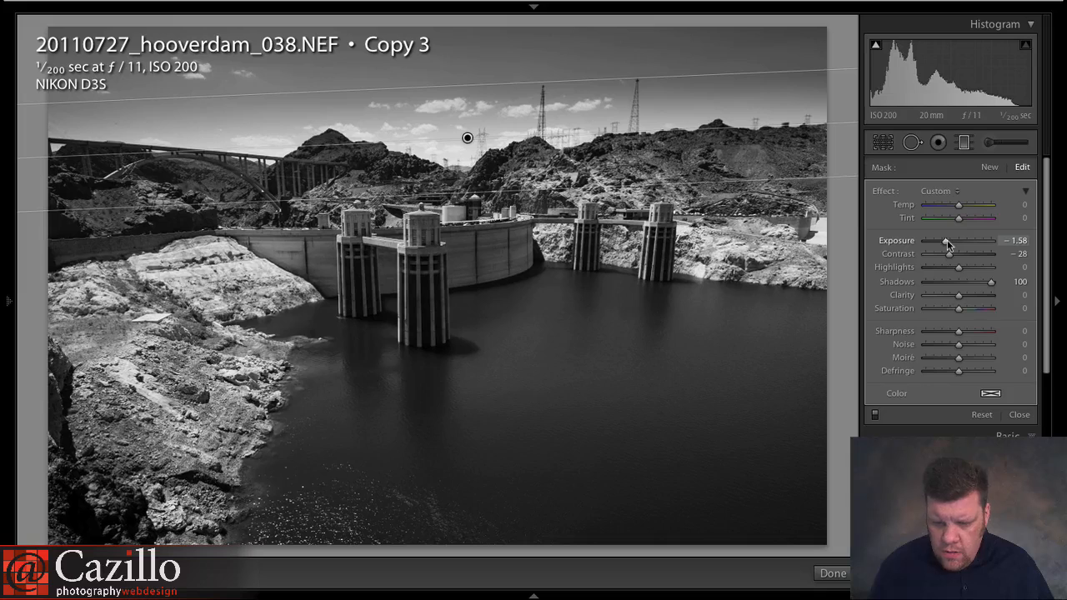
drag(947, 242, 950, 243)
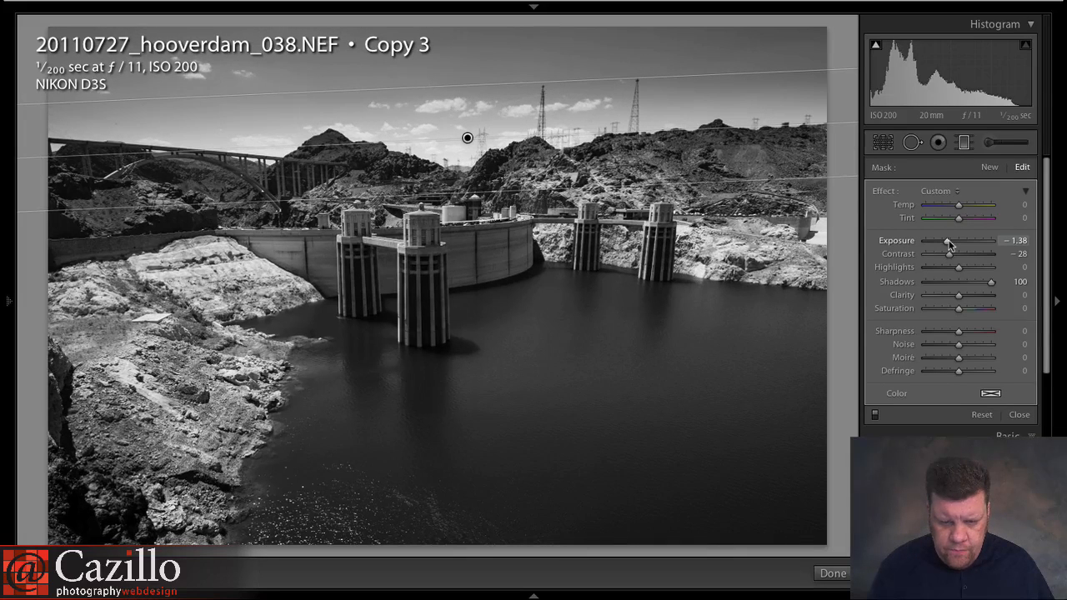
drag(950, 240, 950, 244)
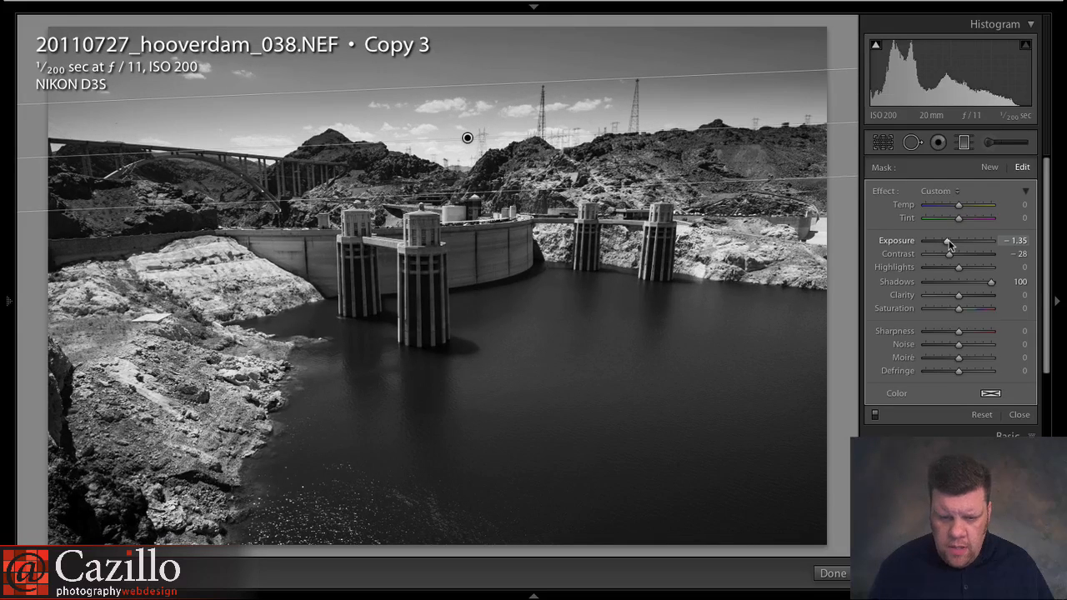
click(964, 144)
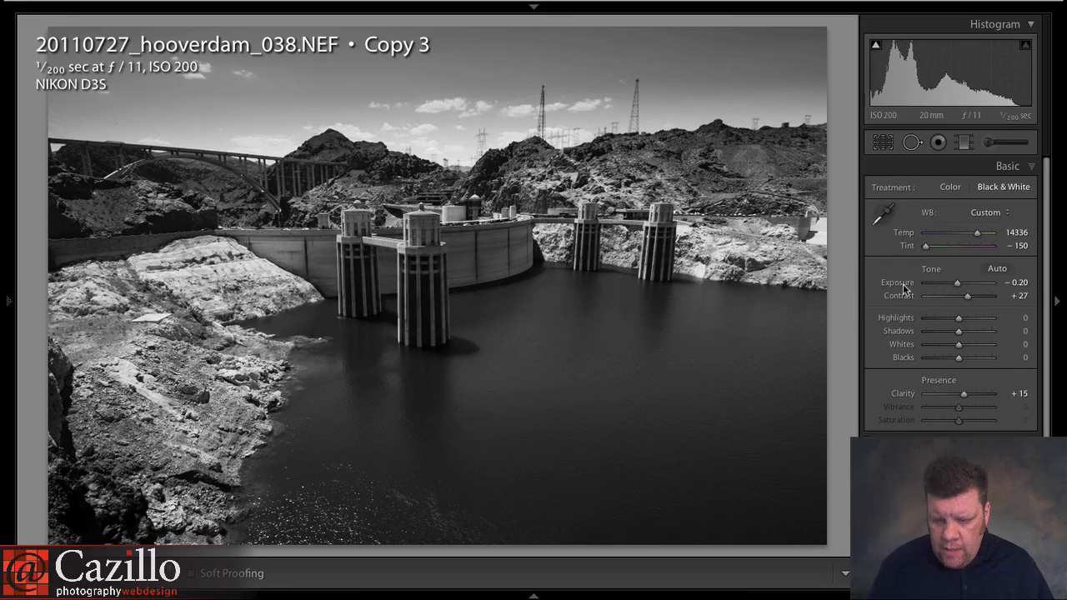
Adjust the photo's overall tone to Exposure -0.30, Whites +49 and Shadows -20
key(minus)
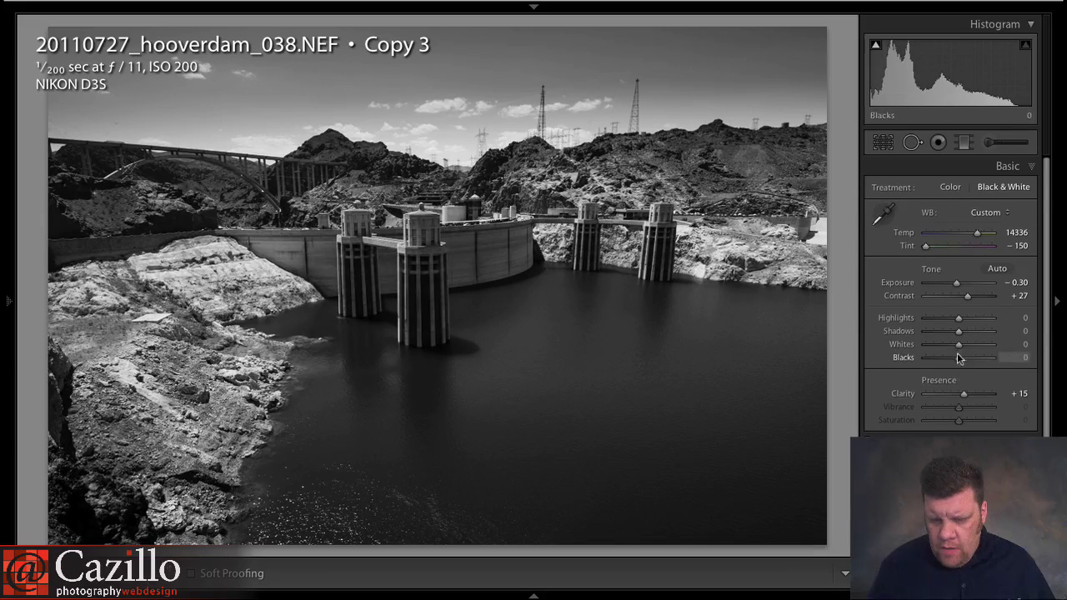
drag(957, 349, 974, 348)
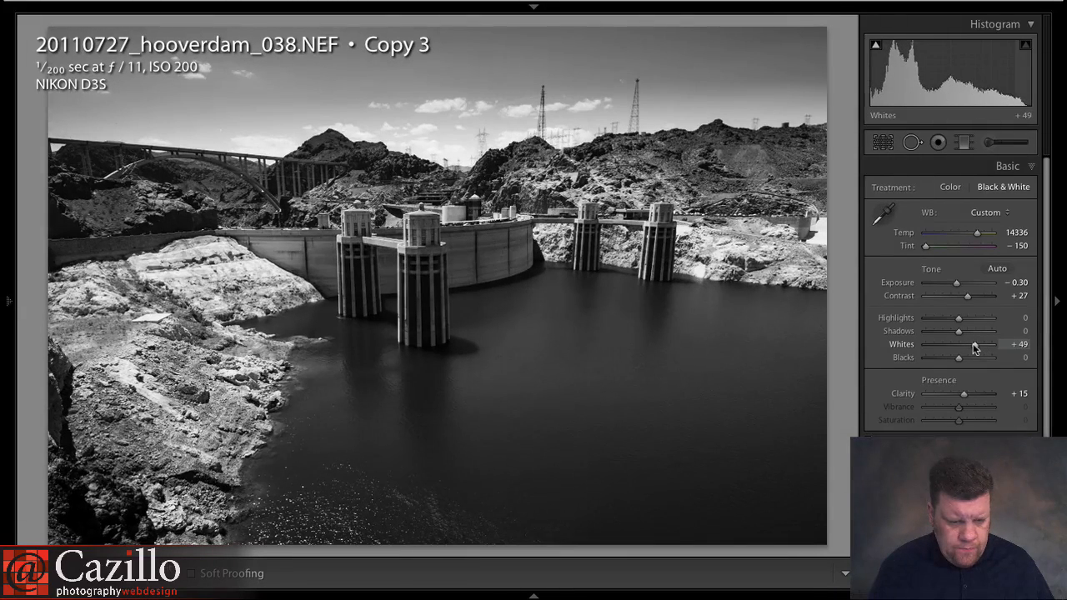
mouse_move(959, 334)
mouse_down()
mouse_move(970, 334)
mouse_move(956, 337)
mouse_up()
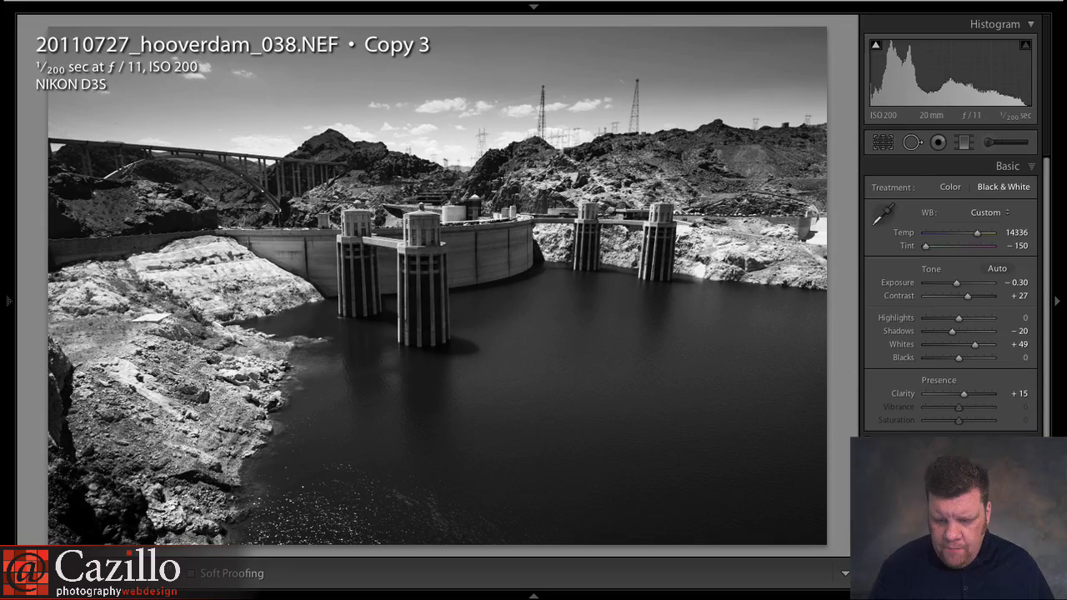
click(964, 434)
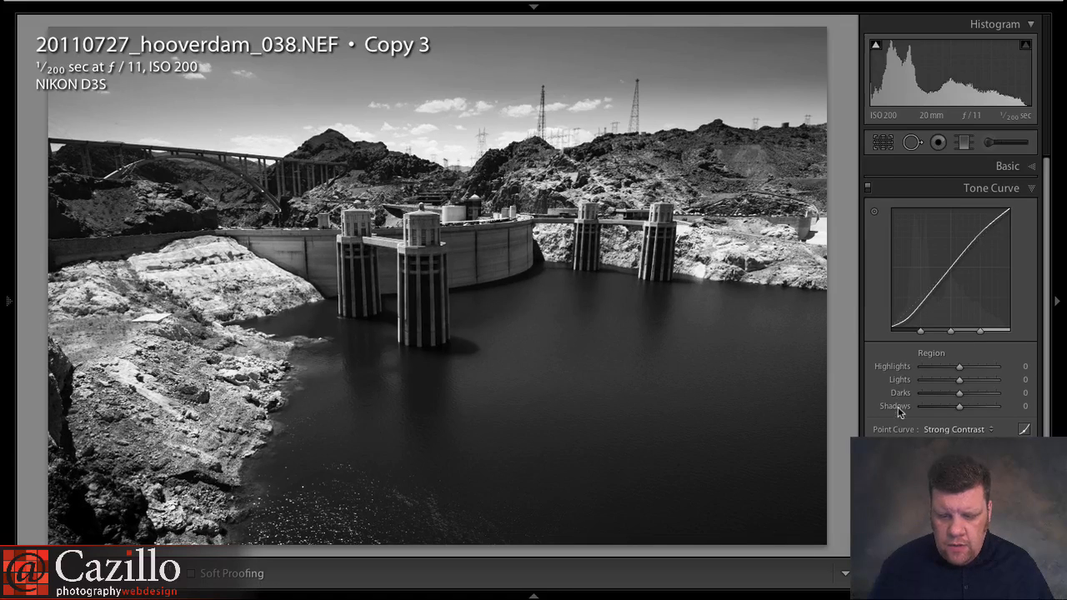
click(1026, 170)
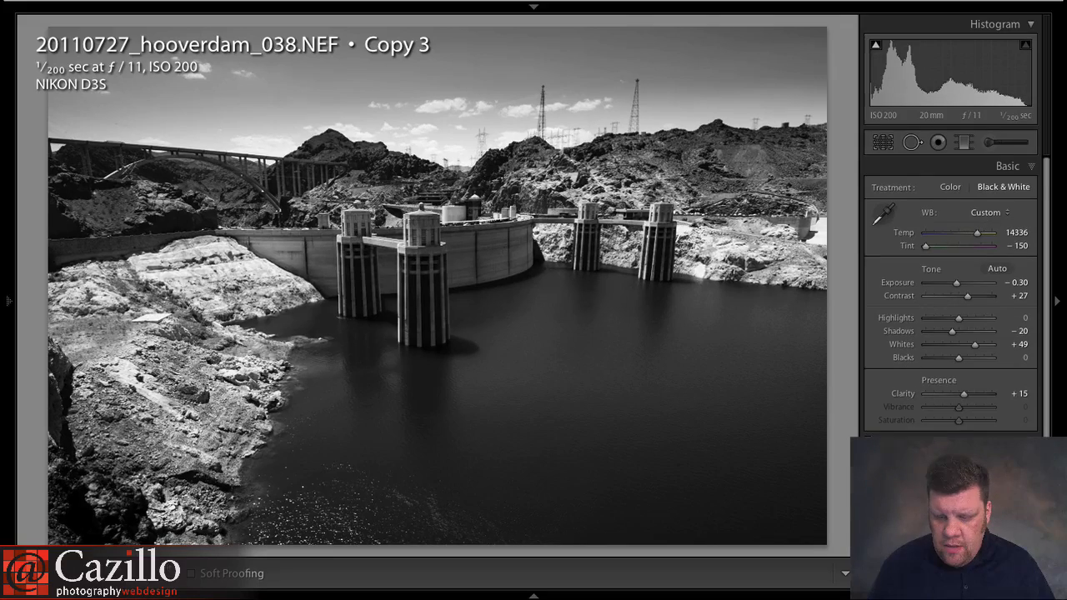
Zoom in on the dam, centre the sharpening preview on the intake tower and raise the sharpening Amount to 107
scroll(951, 333, down, 2)
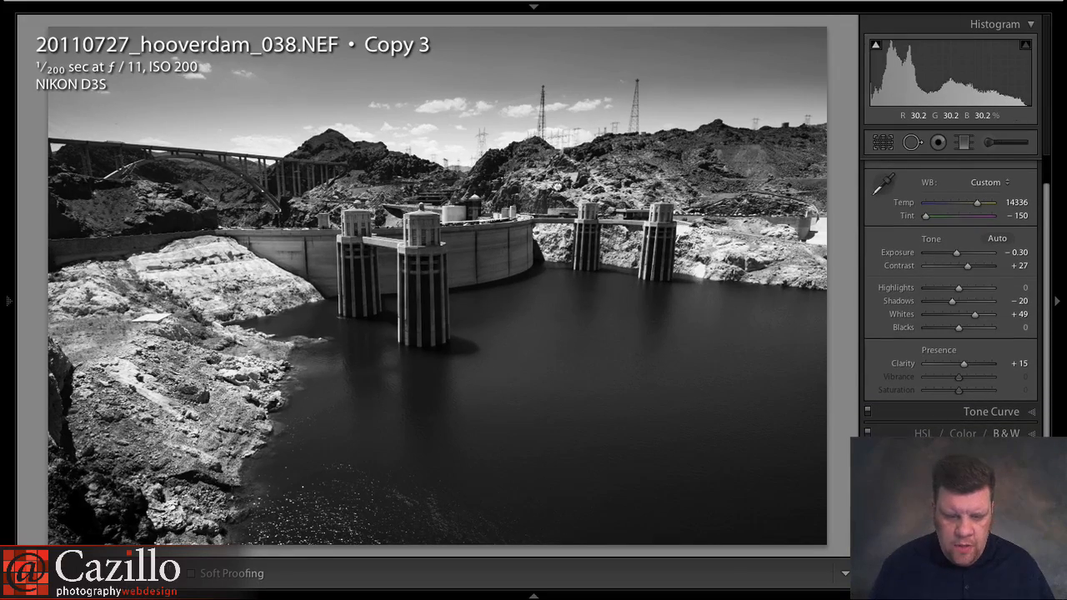
click(557, 185)
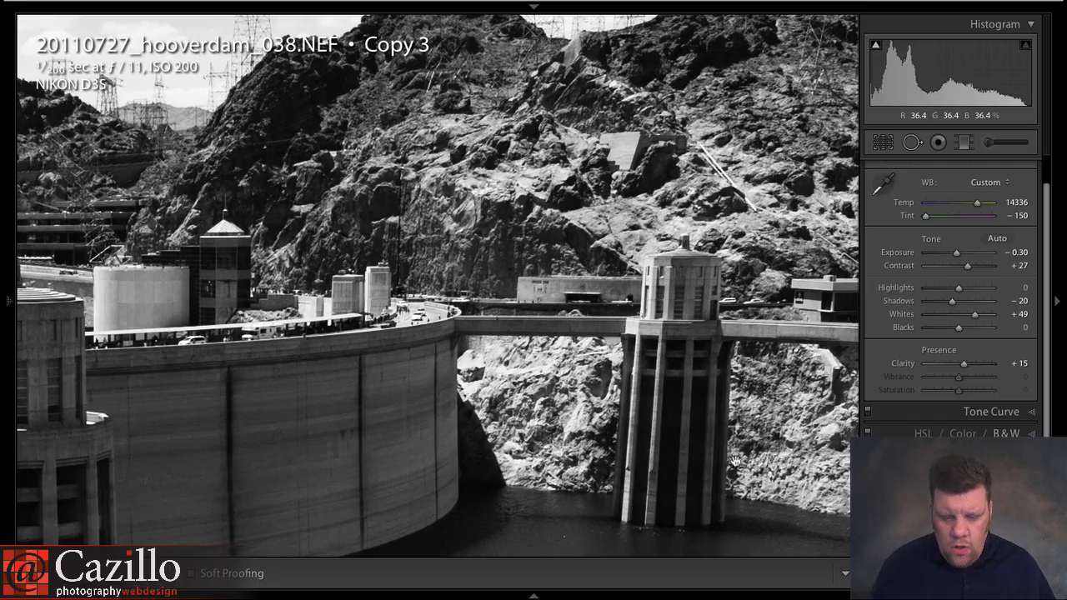
scroll(929, 275, down, 6)
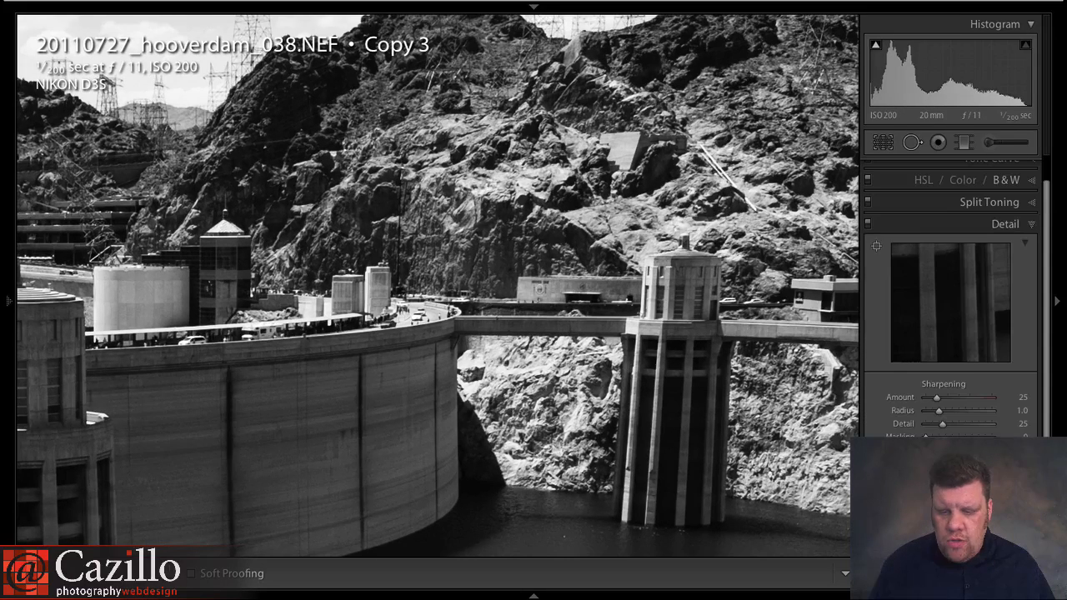
drag(929, 275, 989, 326)
click(964, 399)
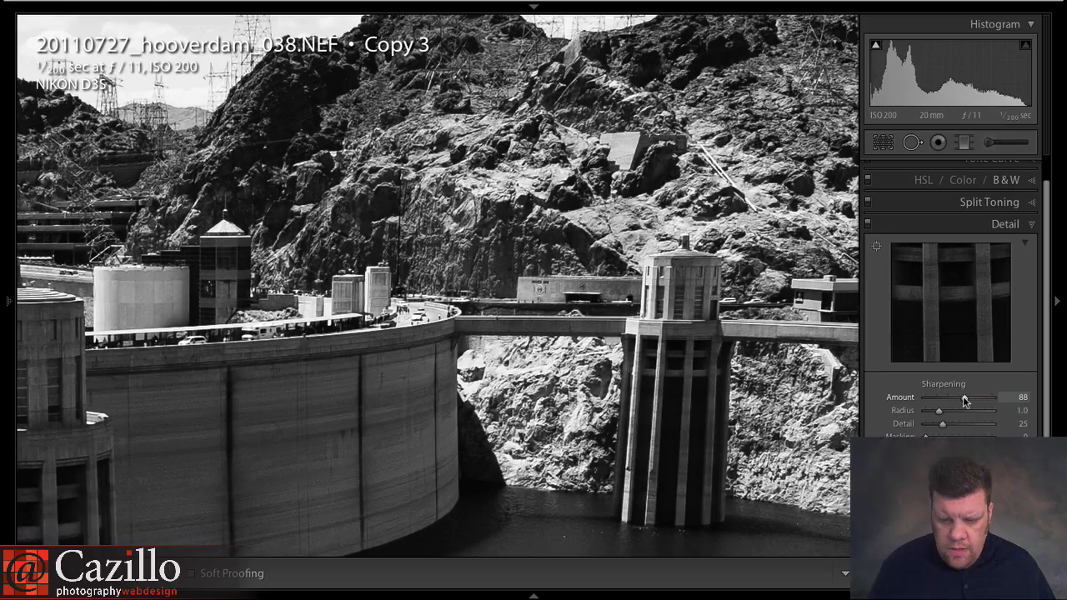
drag(965, 398, 976, 399)
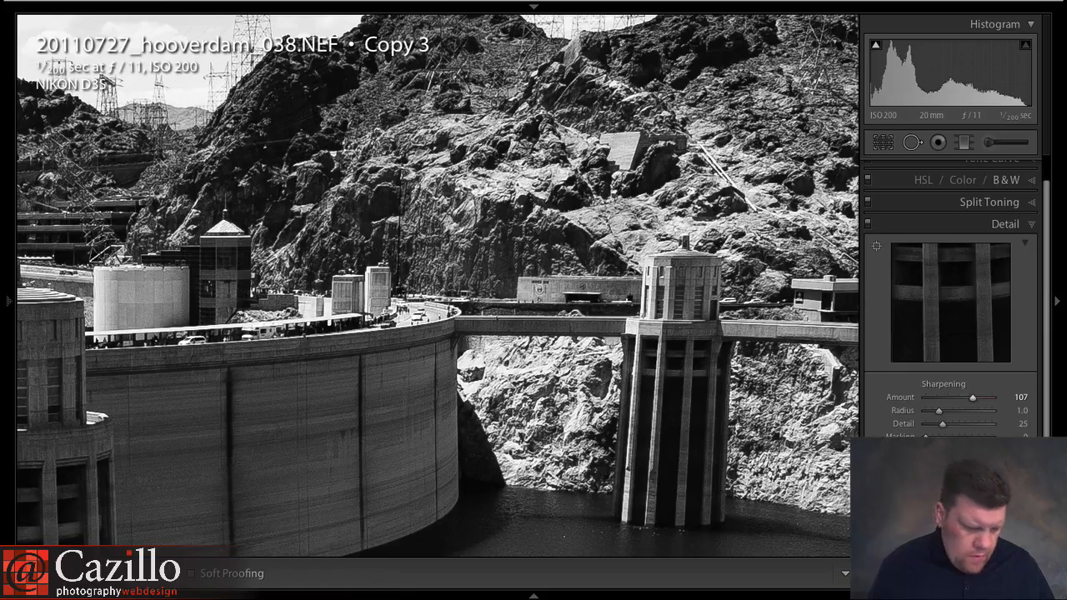
Refine the sharpening to Radius 1.2, Detail 5 and Masking 35, and reduce the Amount to 60
click(402, 287)
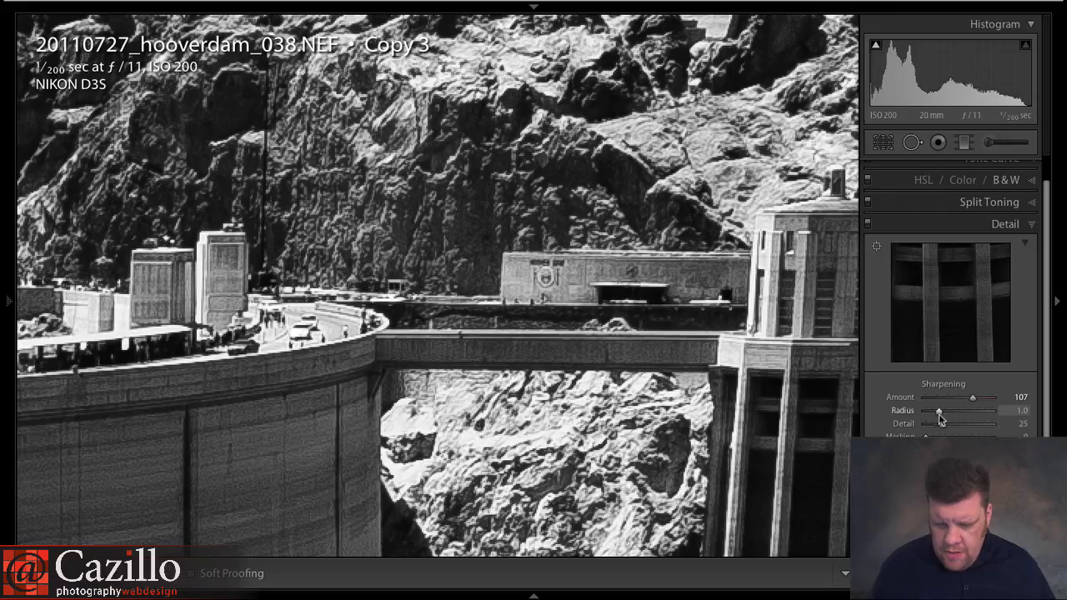
mouse_move(939, 412)
mouse_down()
mouse_move(965, 414)
mouse_move(943, 415)
mouse_up()
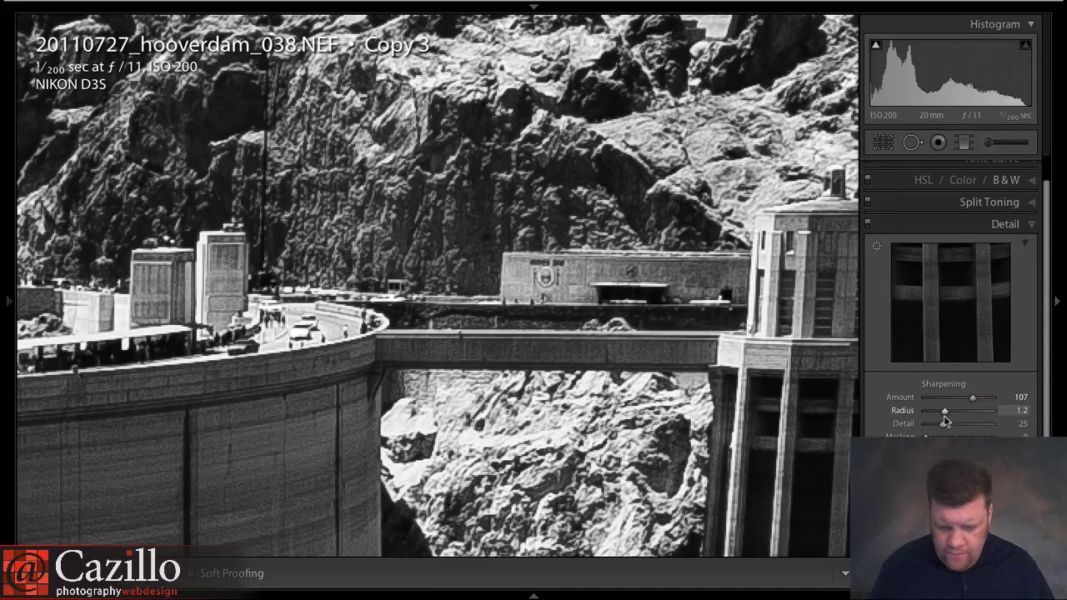
drag(942, 425, 930, 425)
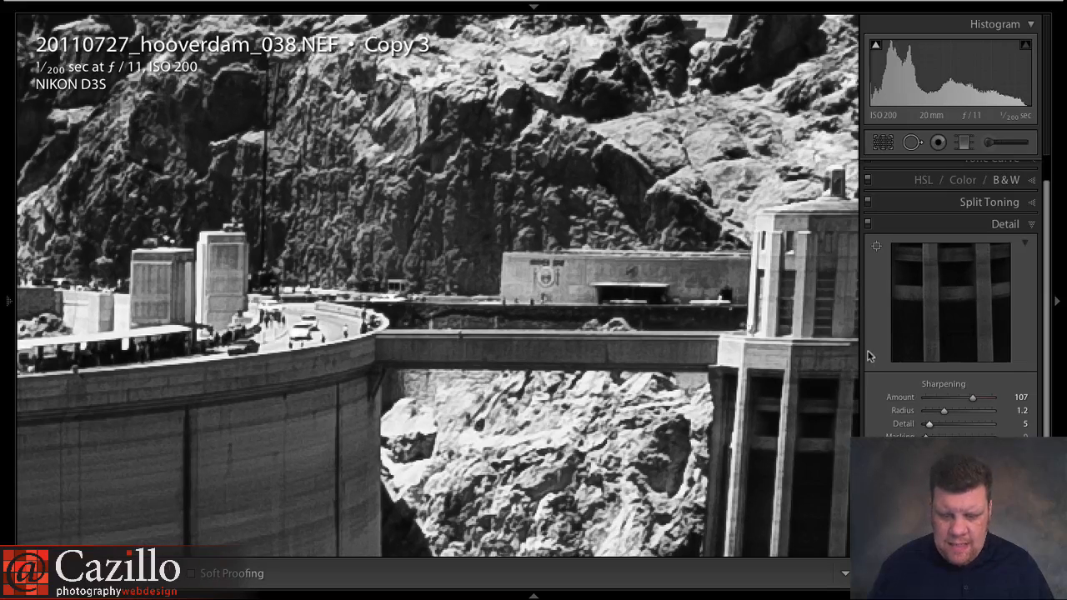
drag(925, 436, 943, 436)
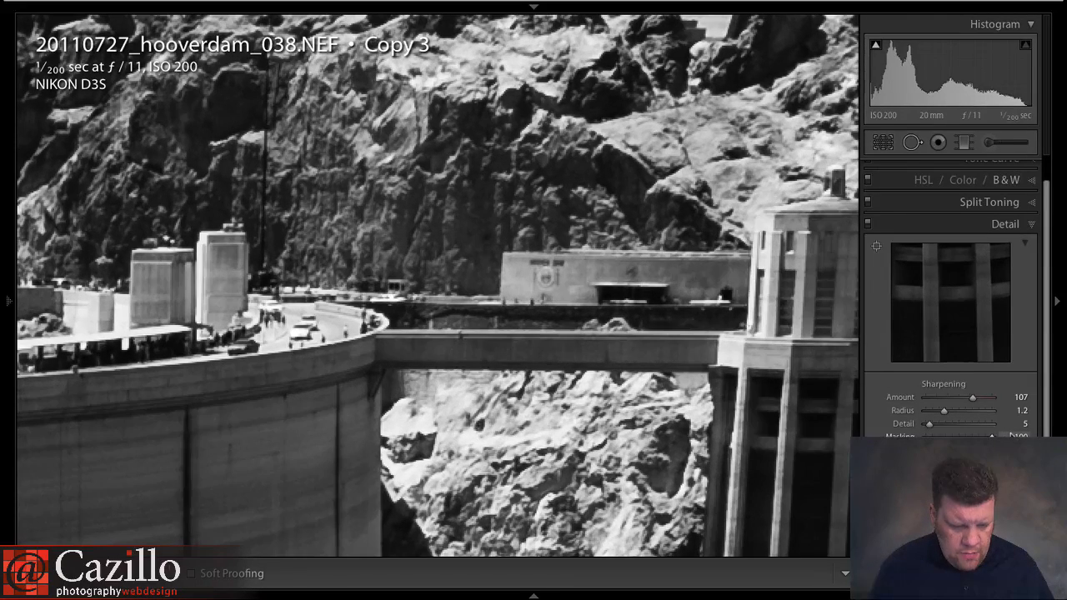
drag(982, 436, 947, 436)
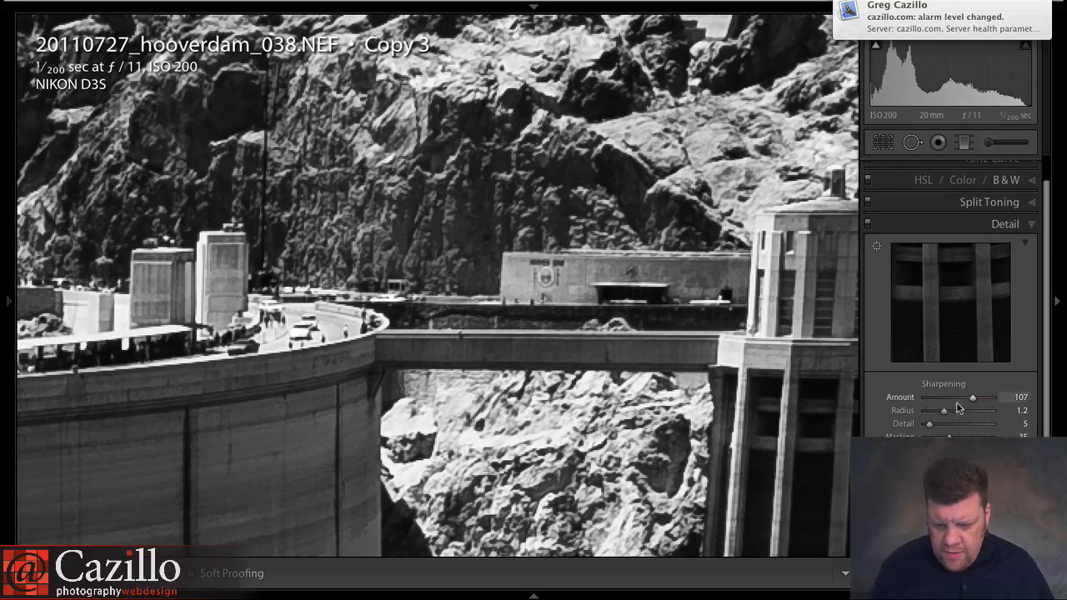
drag(971, 400, 949, 399)
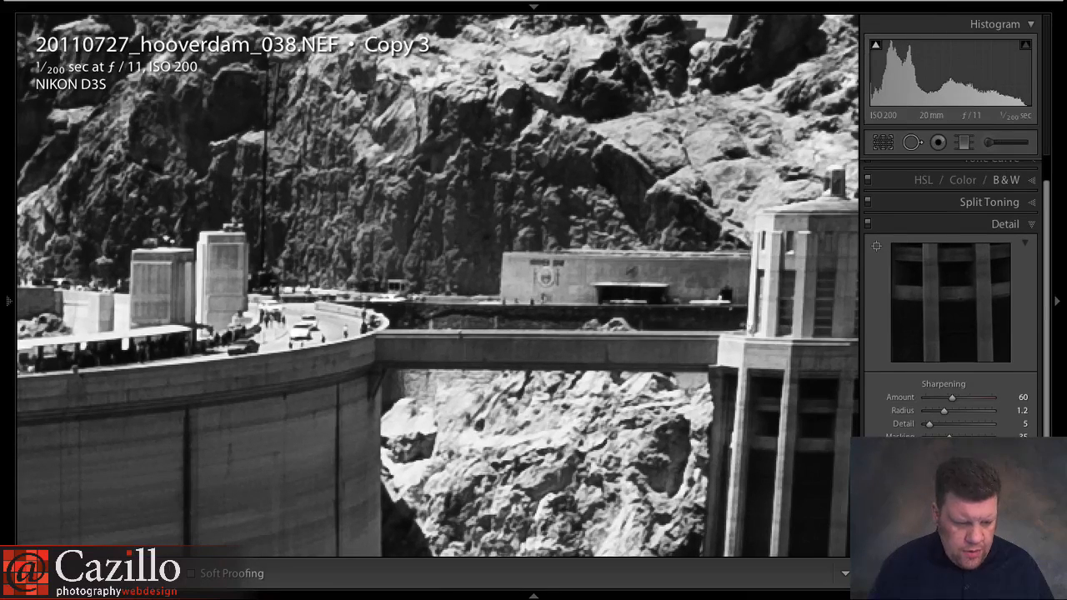
Compare the photo before and after sharpening using its edit history, ending on the latest sharpened state with the whole photo in view
mouse_move(12, 366)
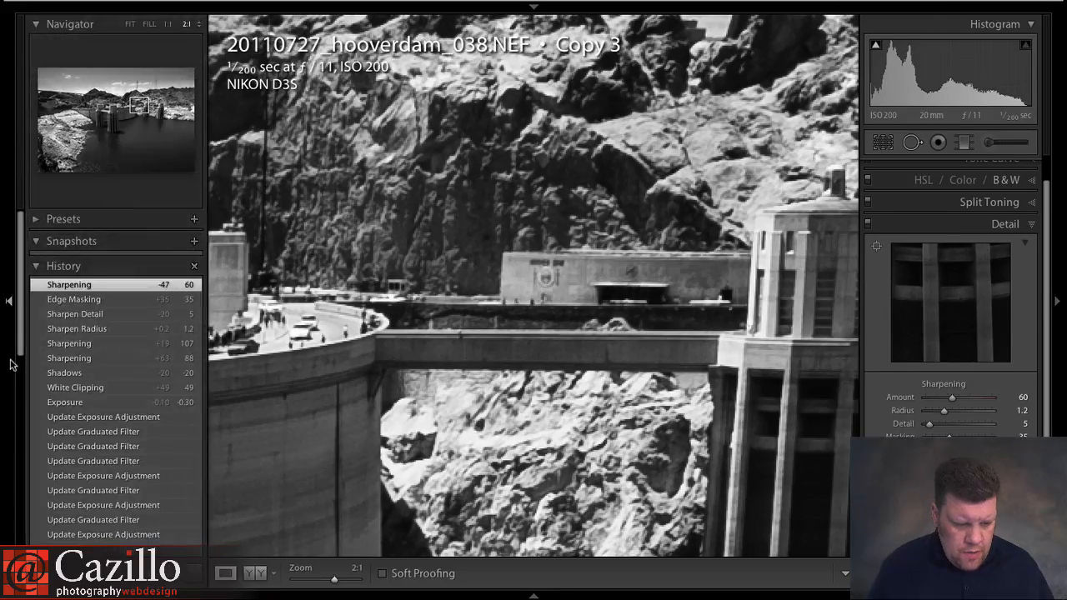
click(105, 374)
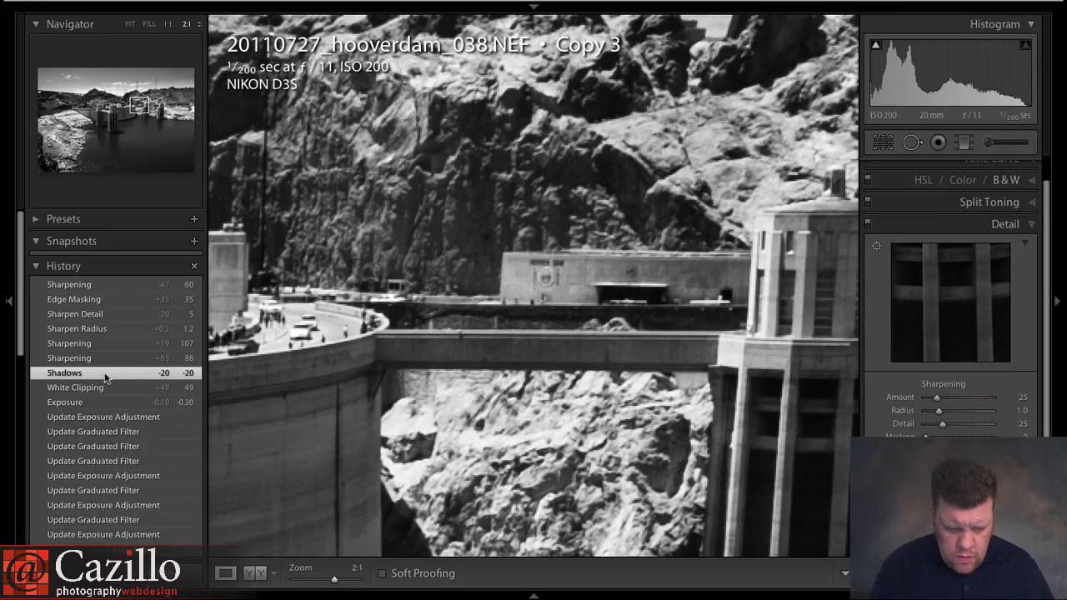
click(109, 286)
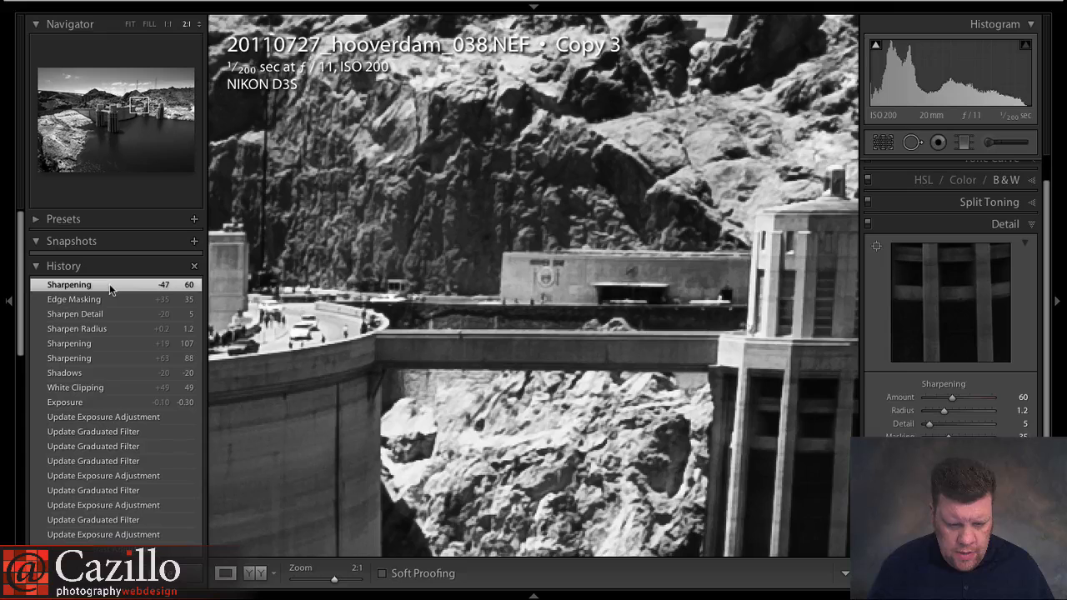
click(95, 375)
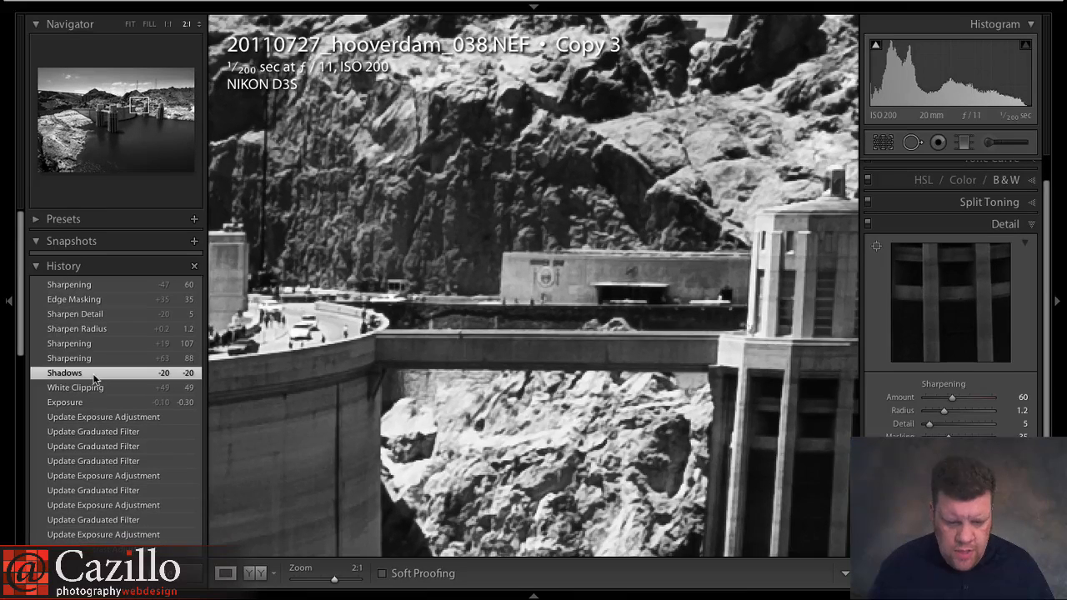
click(112, 289)
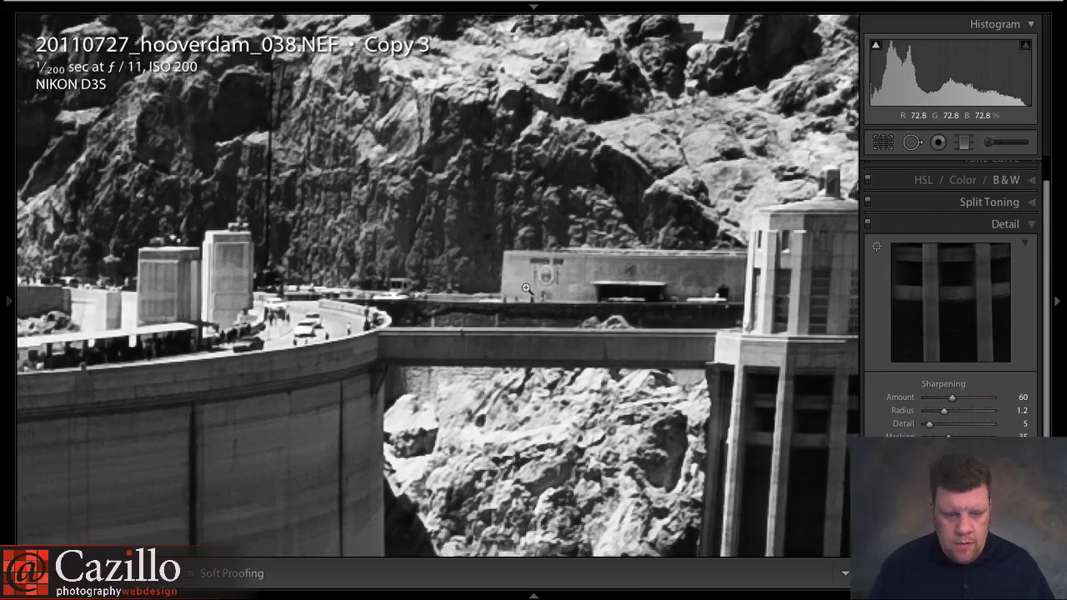
click(526, 287)
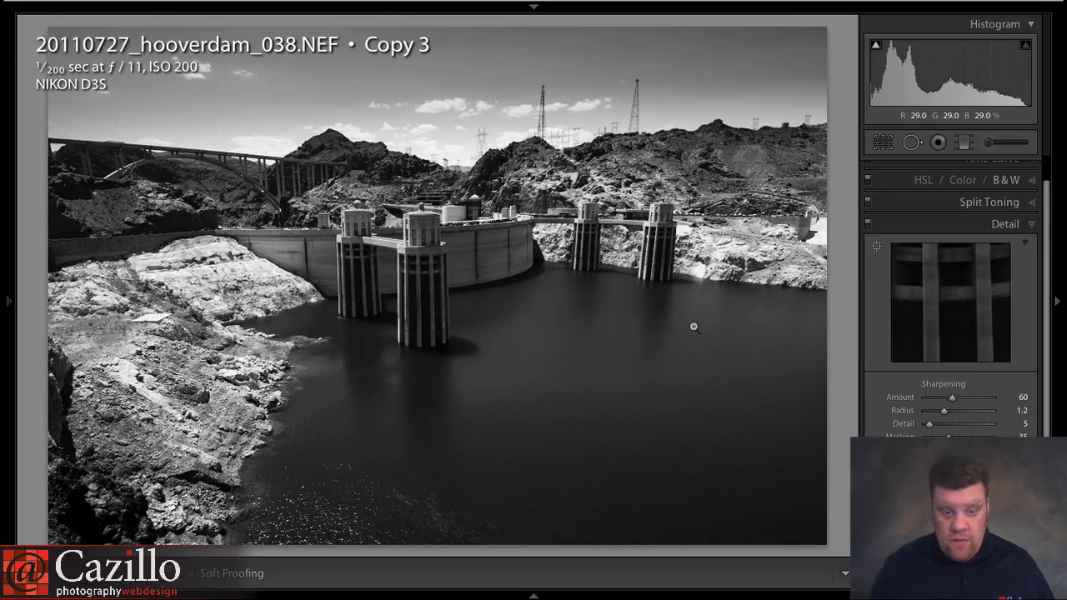
Compare the full-size Copy 3 and Copy 1 versions of the Hoover Dam photo by alternating between them
key(g)
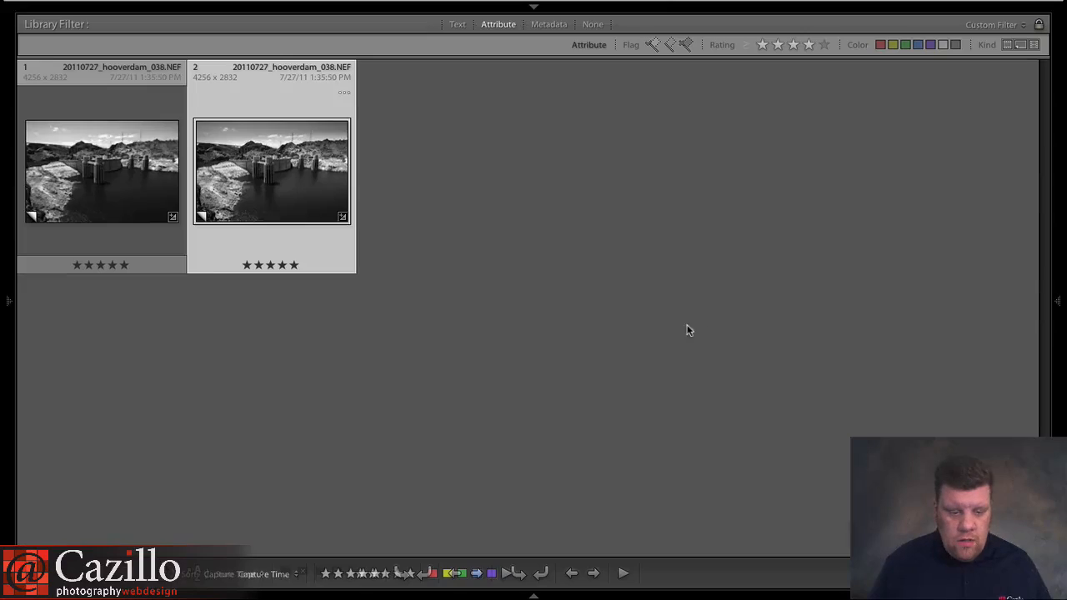
double_click(141, 201)
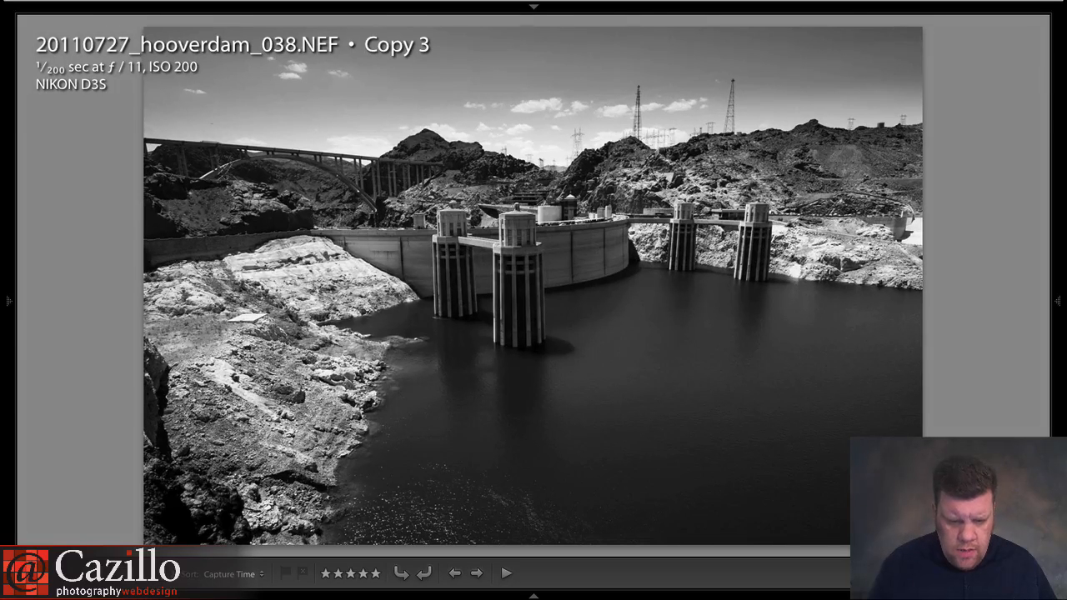
key(Right)
key(Left)
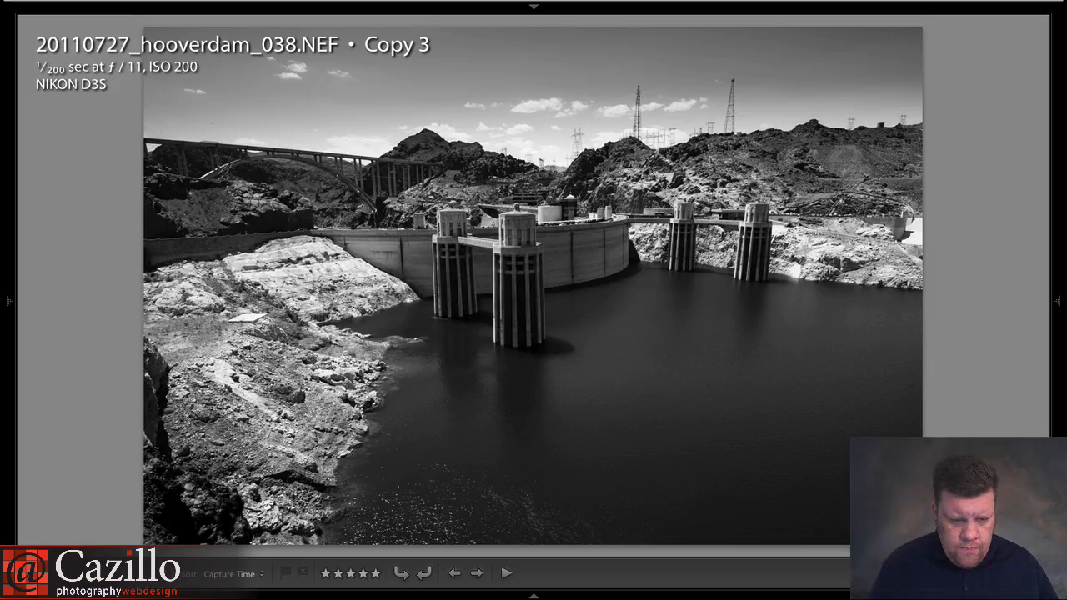
key(Right)
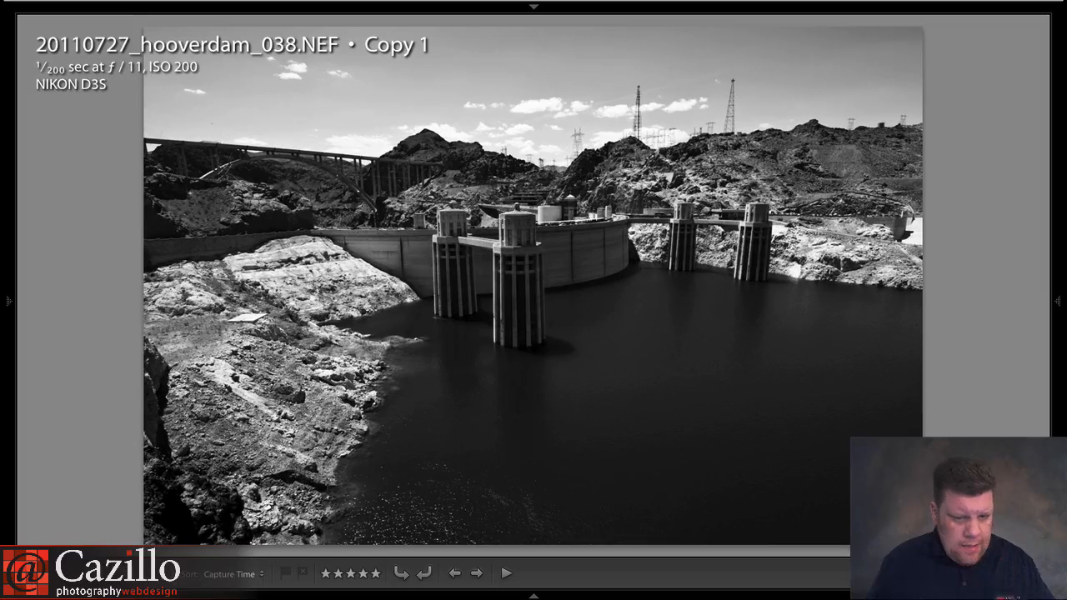
key(Left)
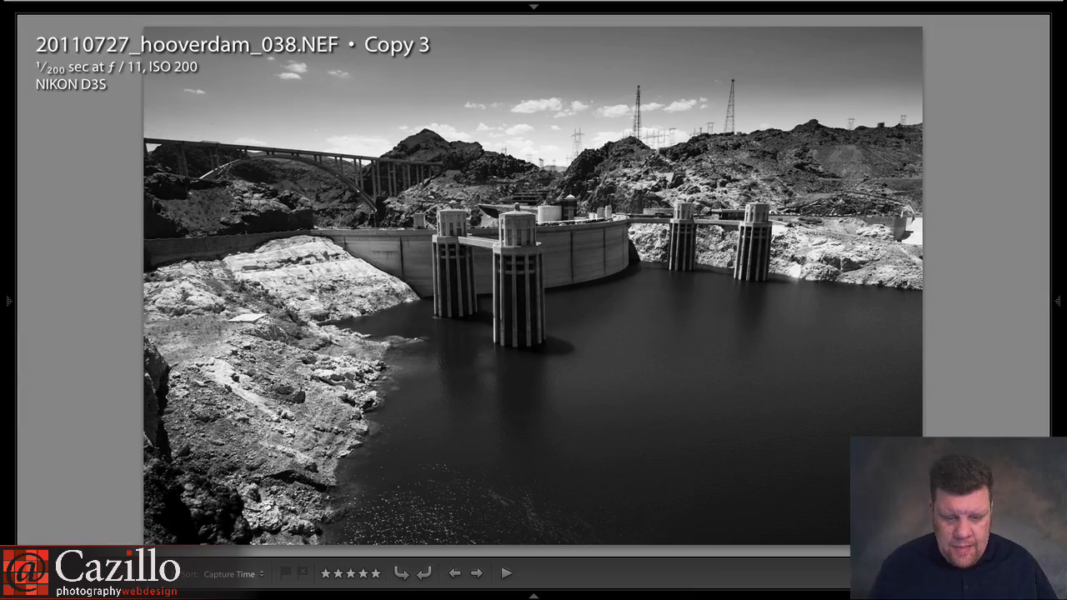
key(Right)
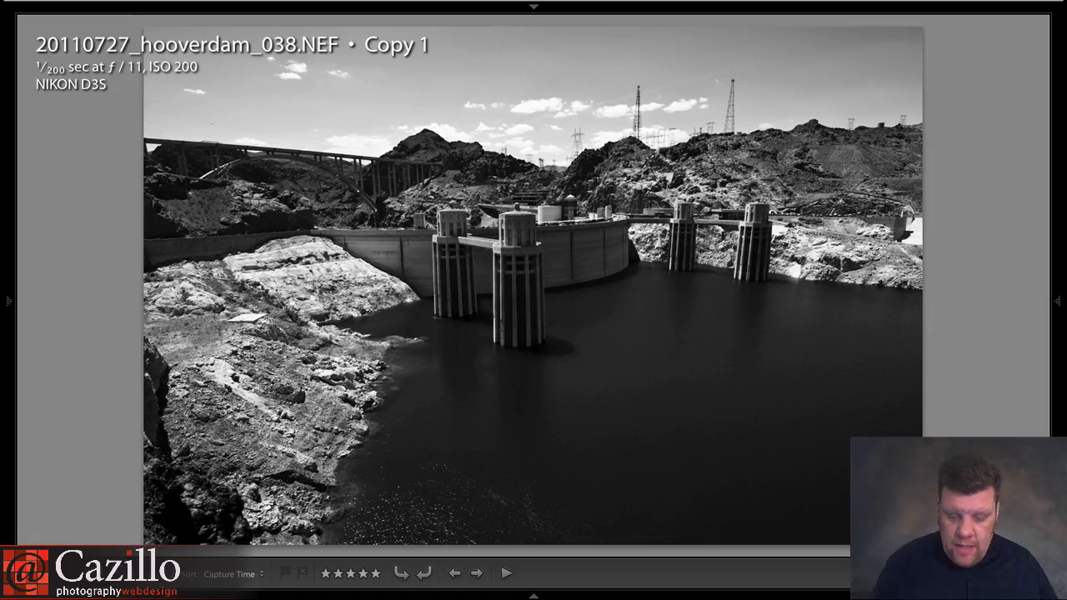
key(Left)
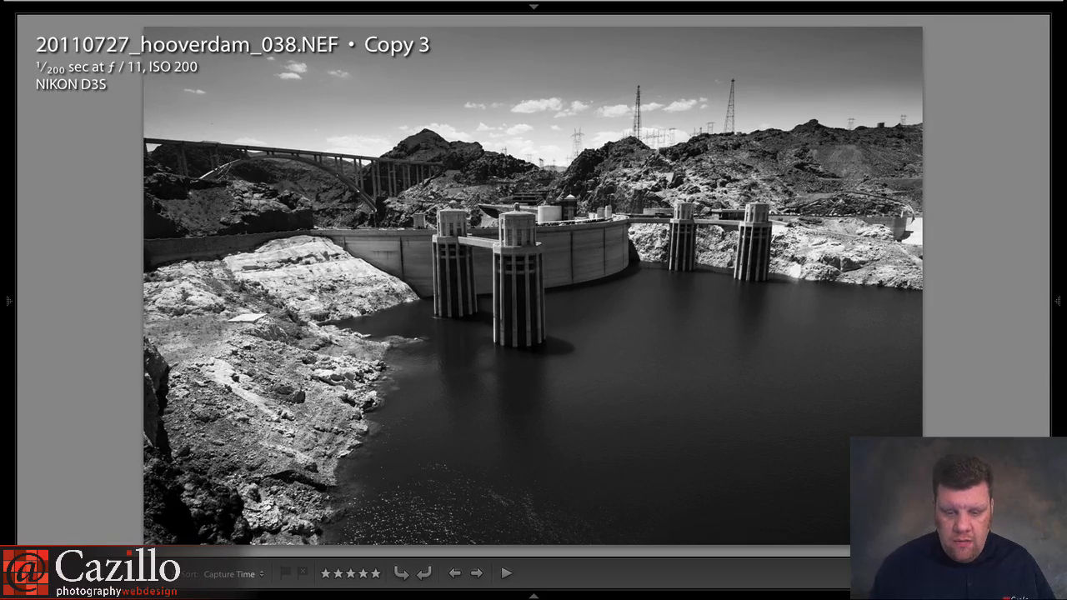
key(Right)
key(Left)
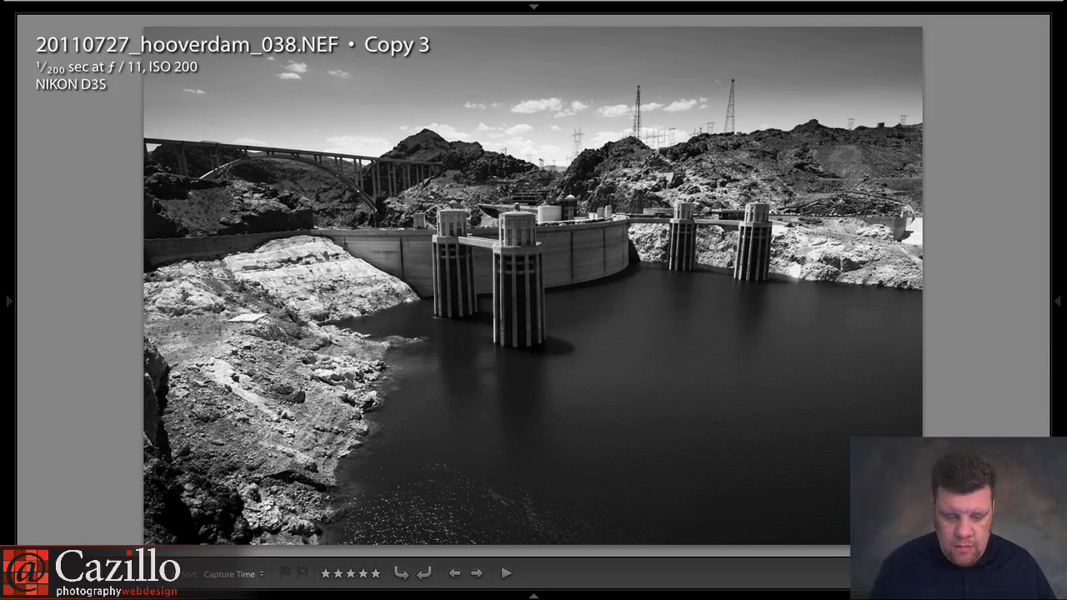
key(Right)
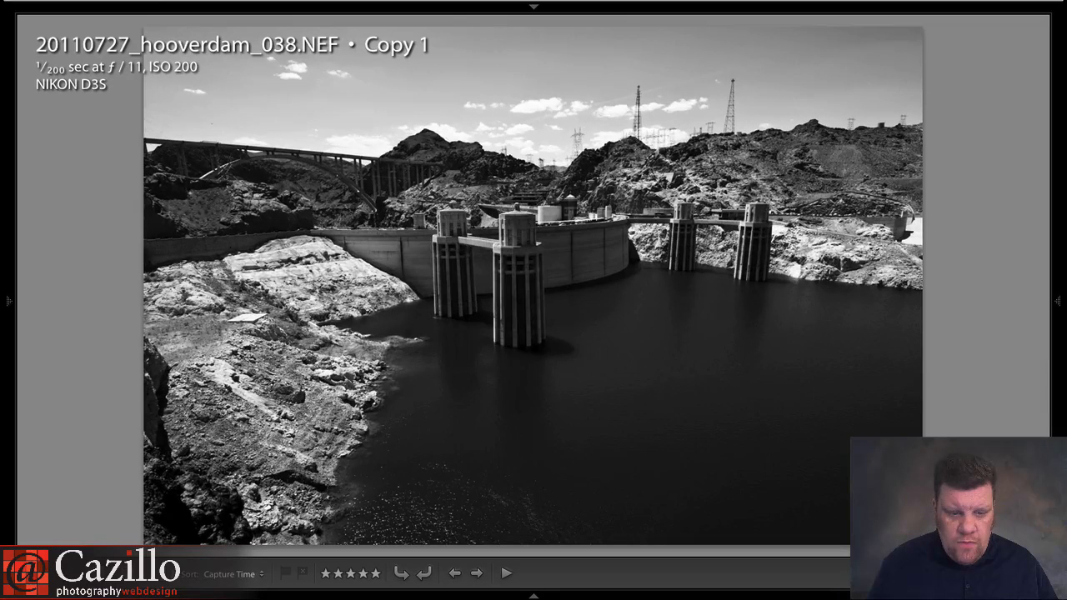
key(Left)
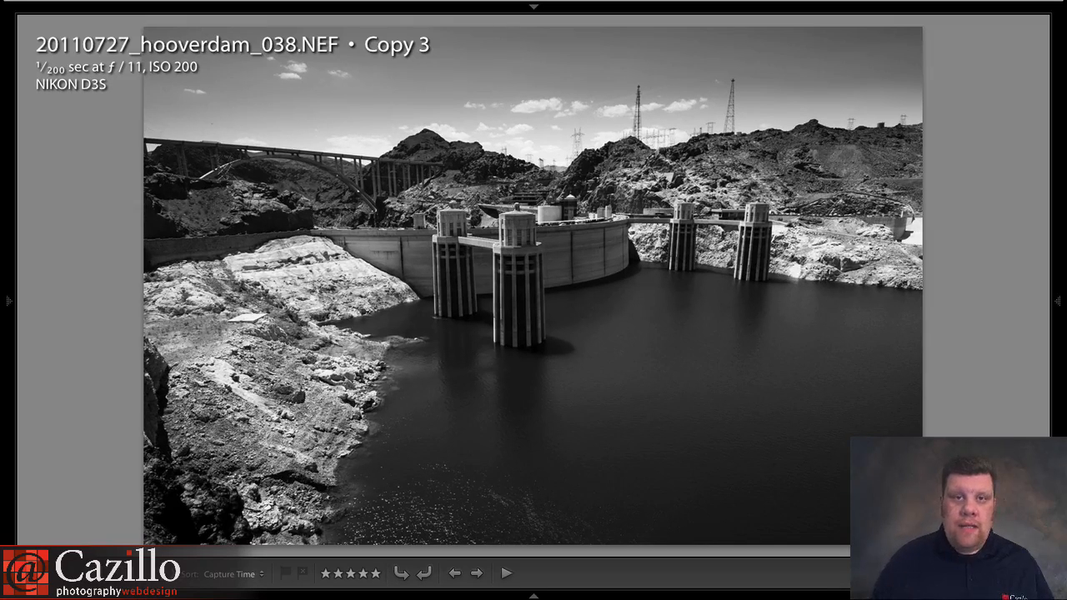
Create a virtual copy of the Copy 3 version of the photo and open it for developing
key(g)
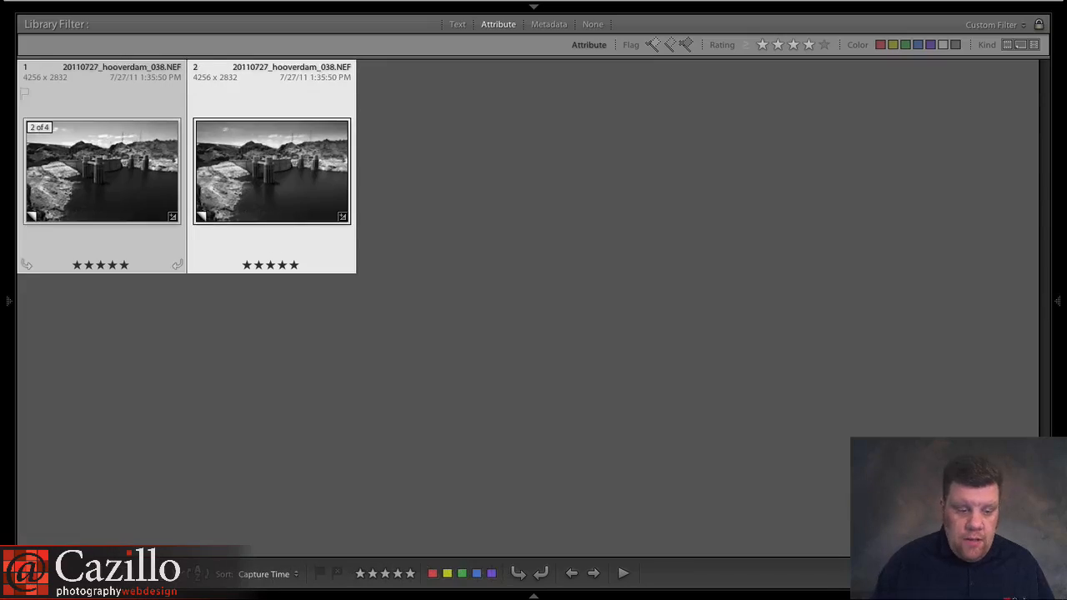
click(255, 253)
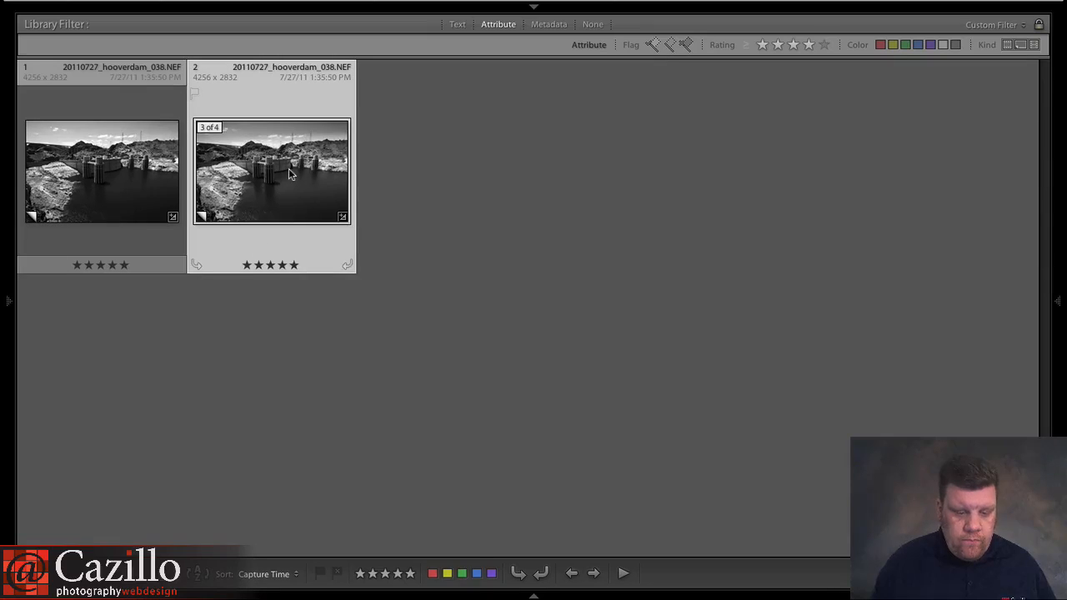
right_click(288, 169)
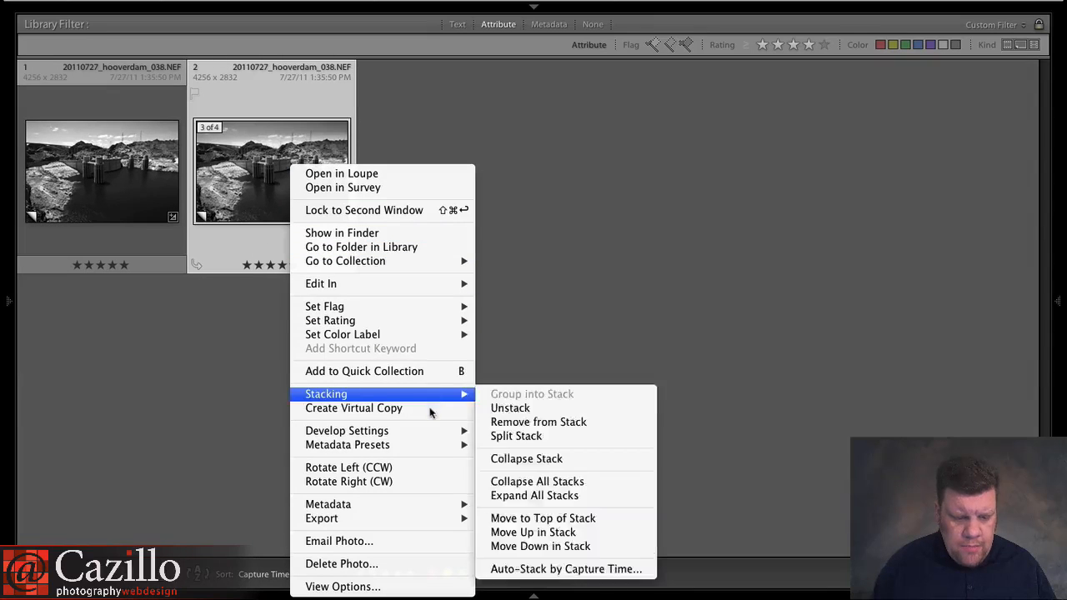
click(429, 408)
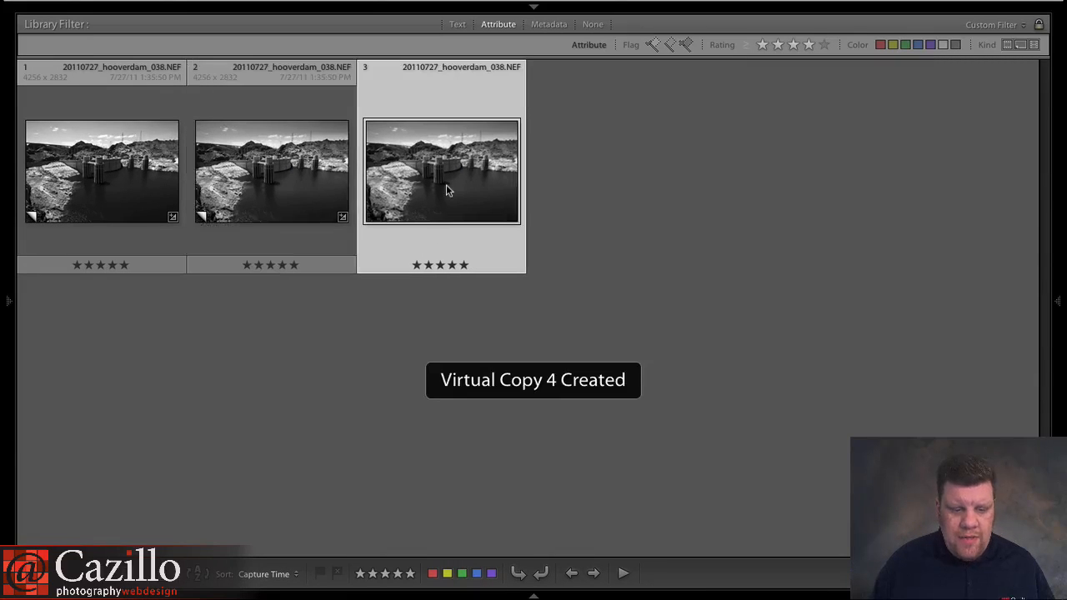
key(d)
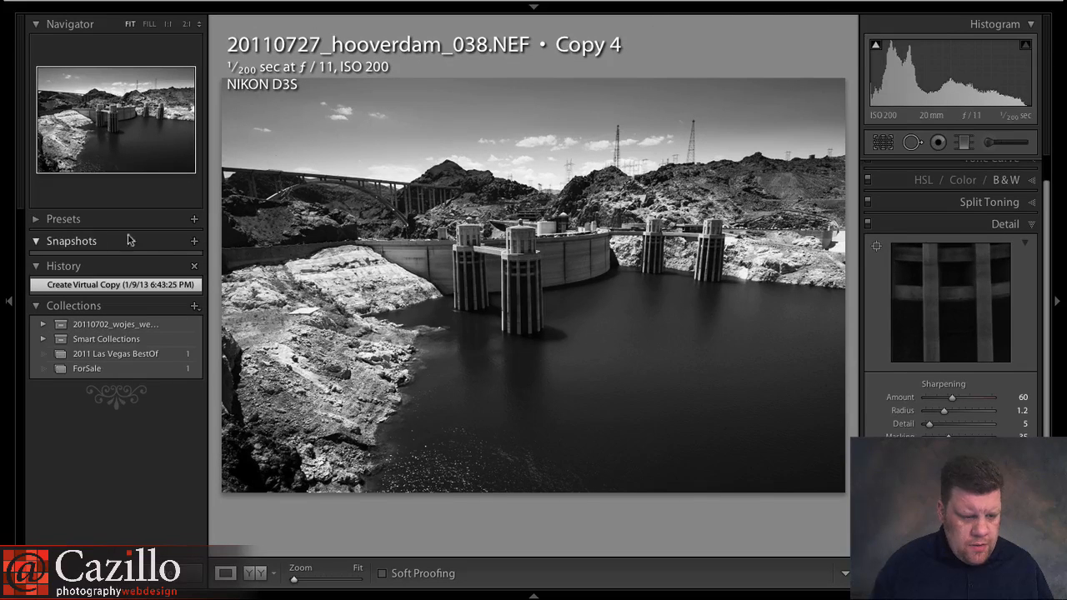
Examine the available Lightroom B&W and toned develop presets, and return to the photo grid
click(36, 221)
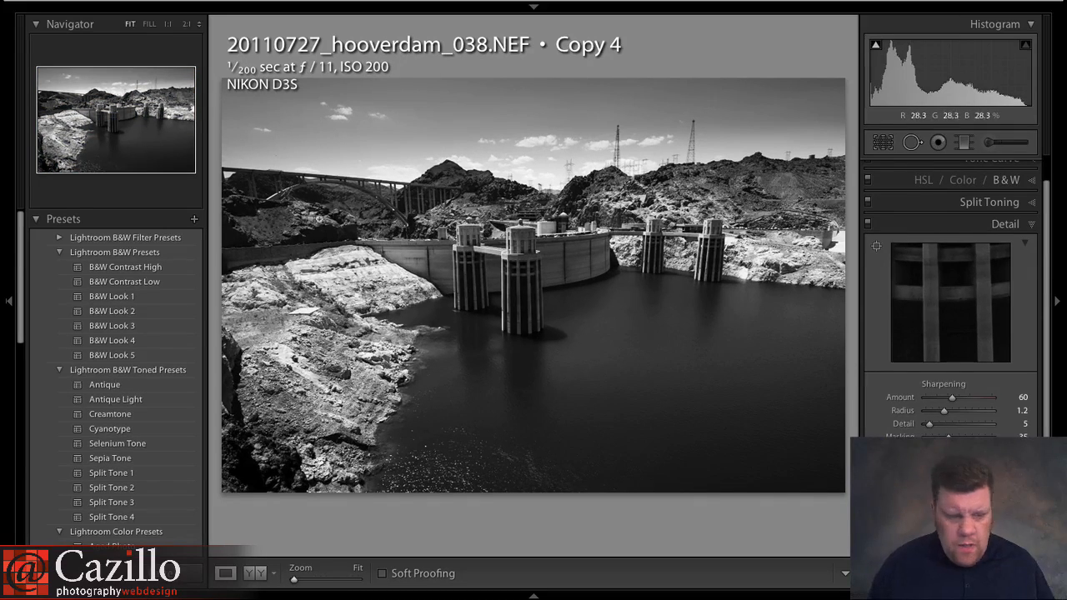
click(36, 222)
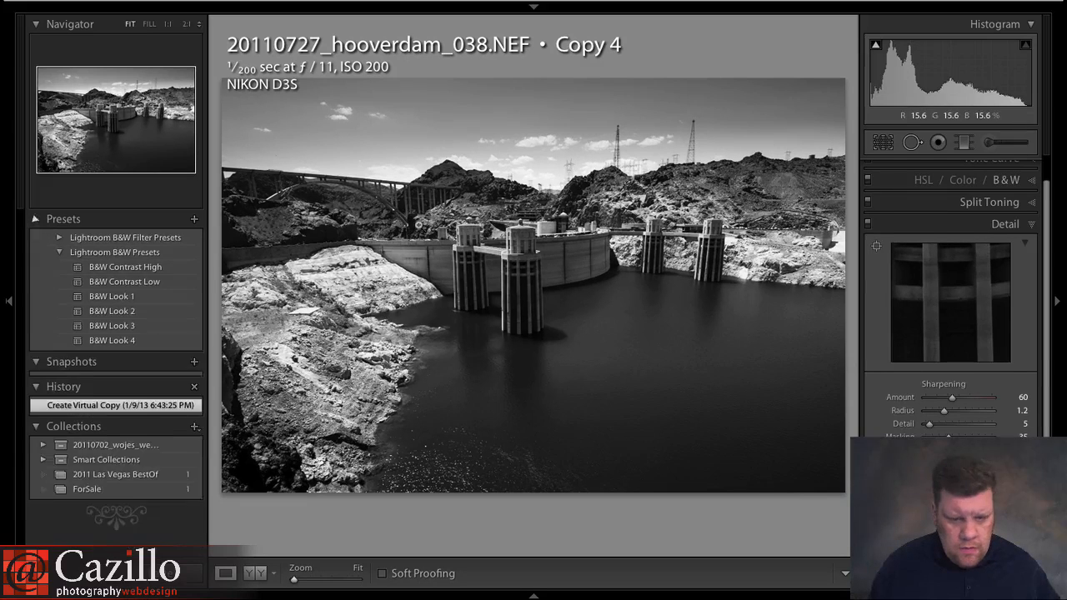
key(g)
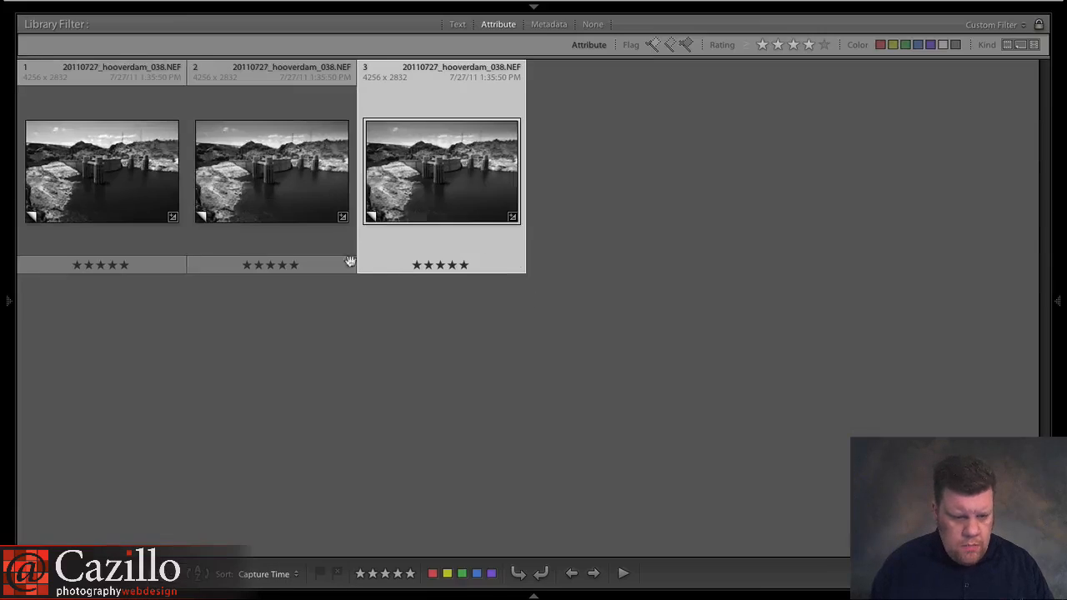
Open the Copy 3 version for developing and set its manual lens vignetting amount to +11
click(283, 175)
key(d)
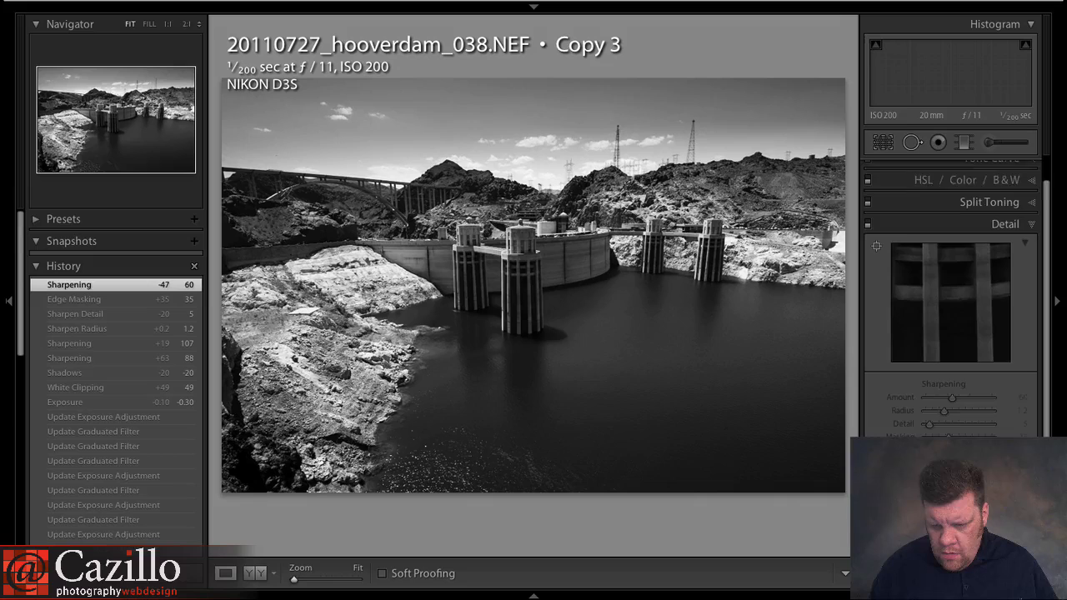
scroll(950, 300, down, 3)
key(ctrl+6)
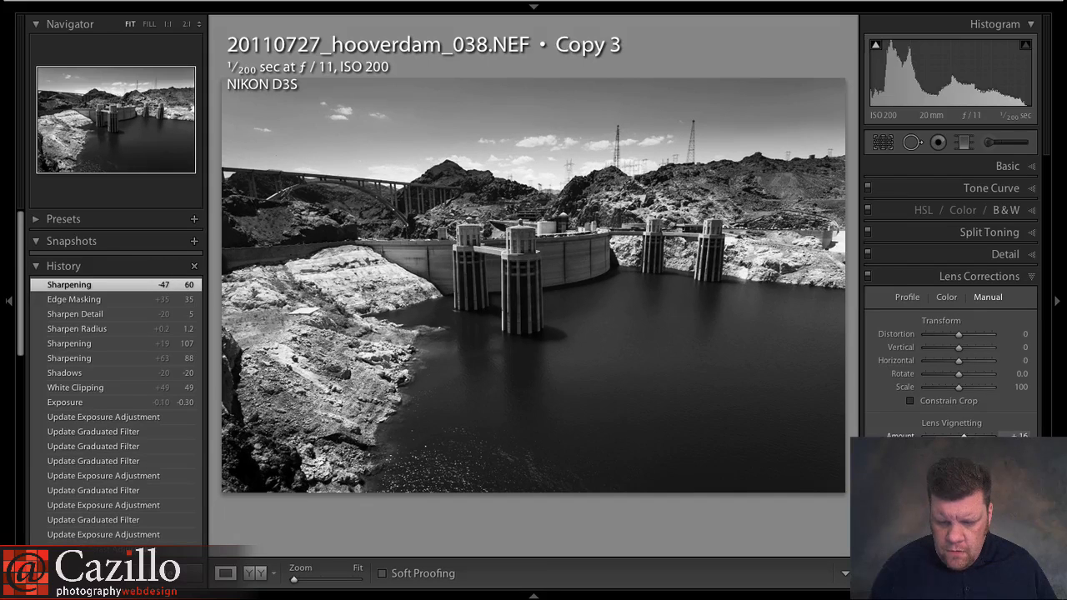
drag(963, 436, 965, 436)
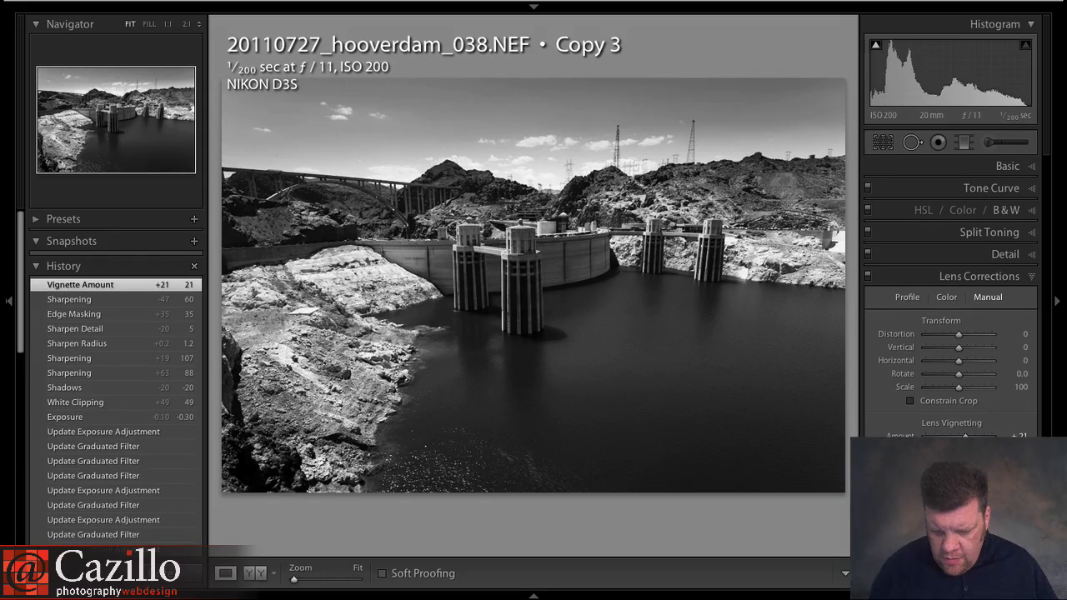
key(minus)
key(minus)
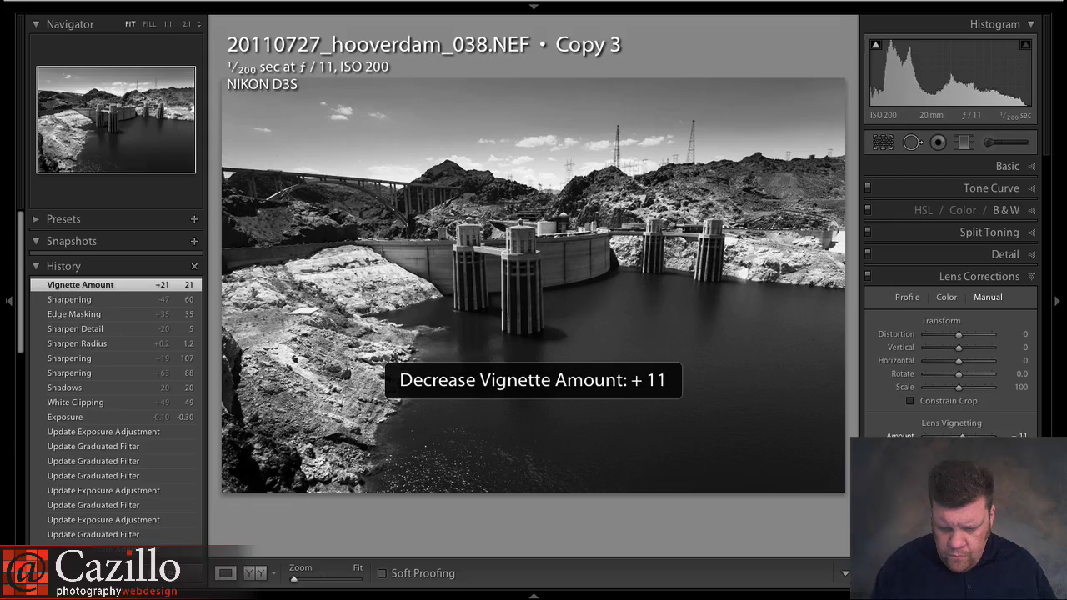
key(equal)
key(minus)
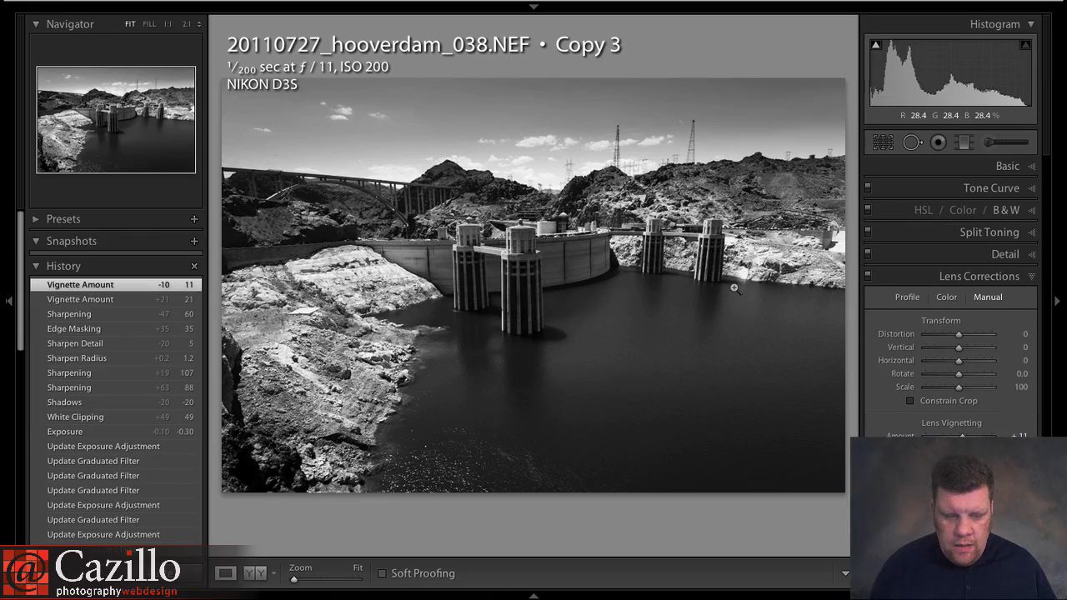
Return to the photo grid and view the Copy 3 version of the Hoover Dam photo enlarged
key(g)
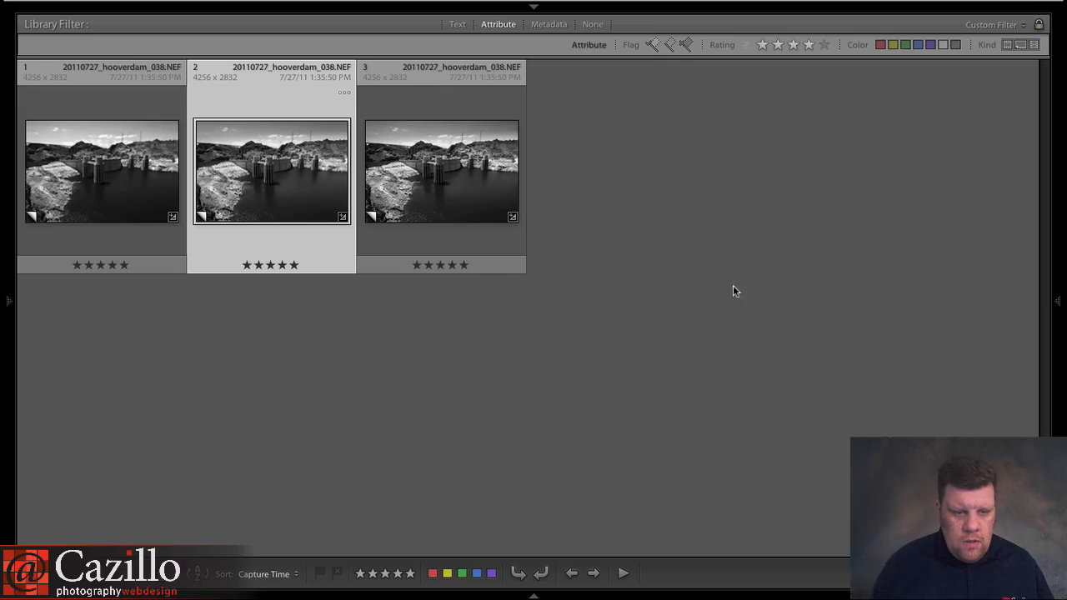
double_click(339, 180)
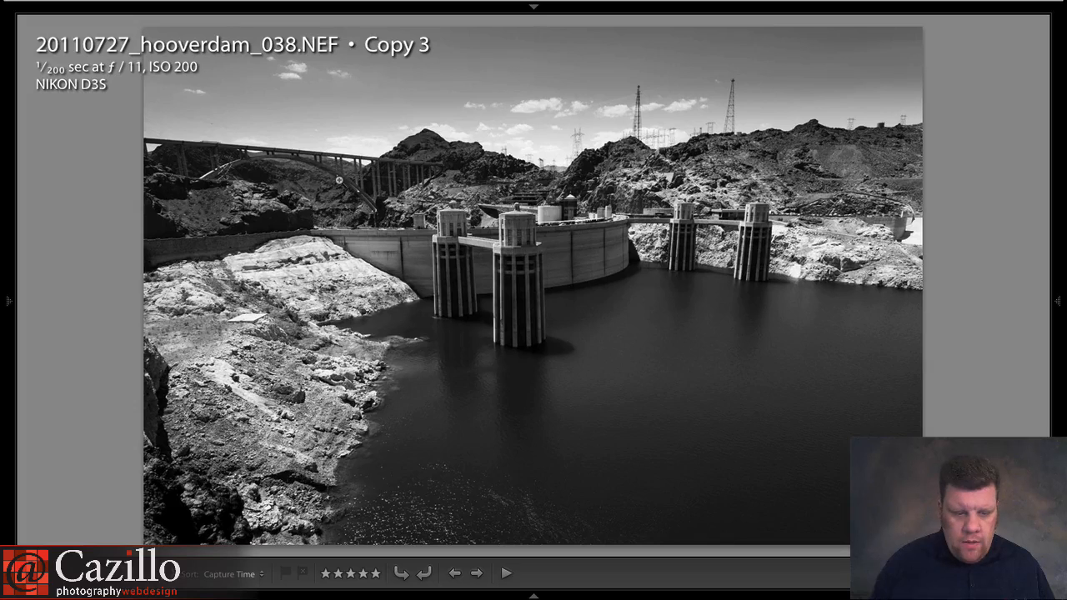